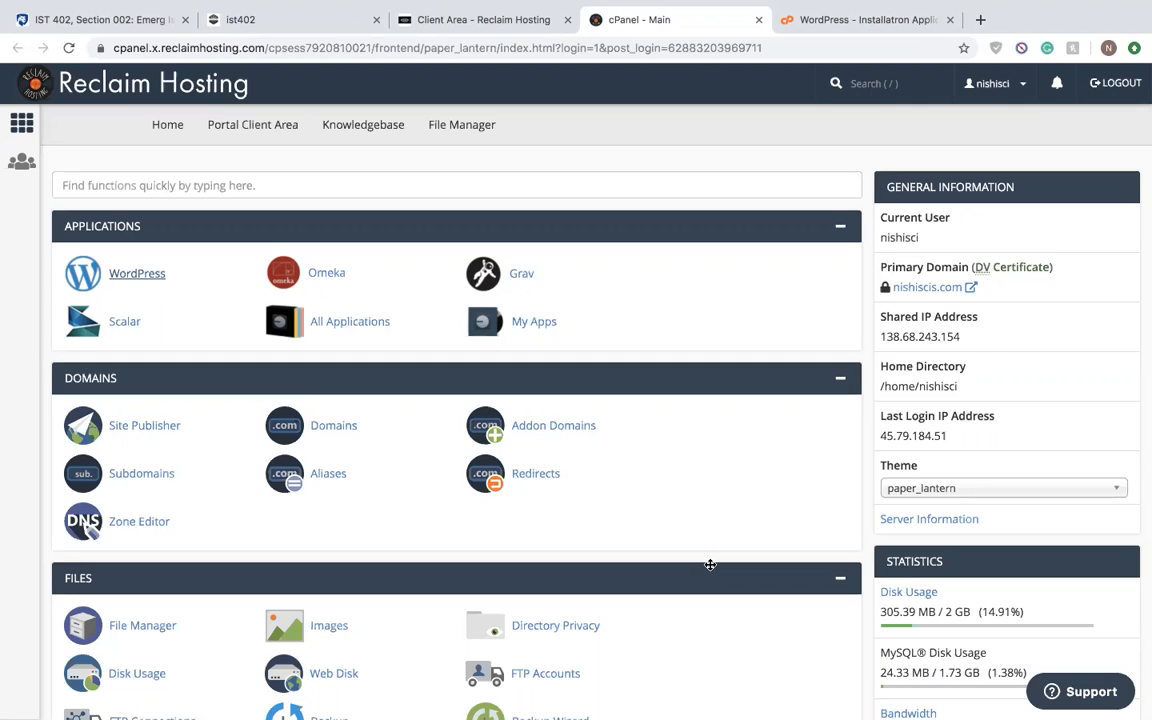
right_click(152, 272)
left_click(167, 283)
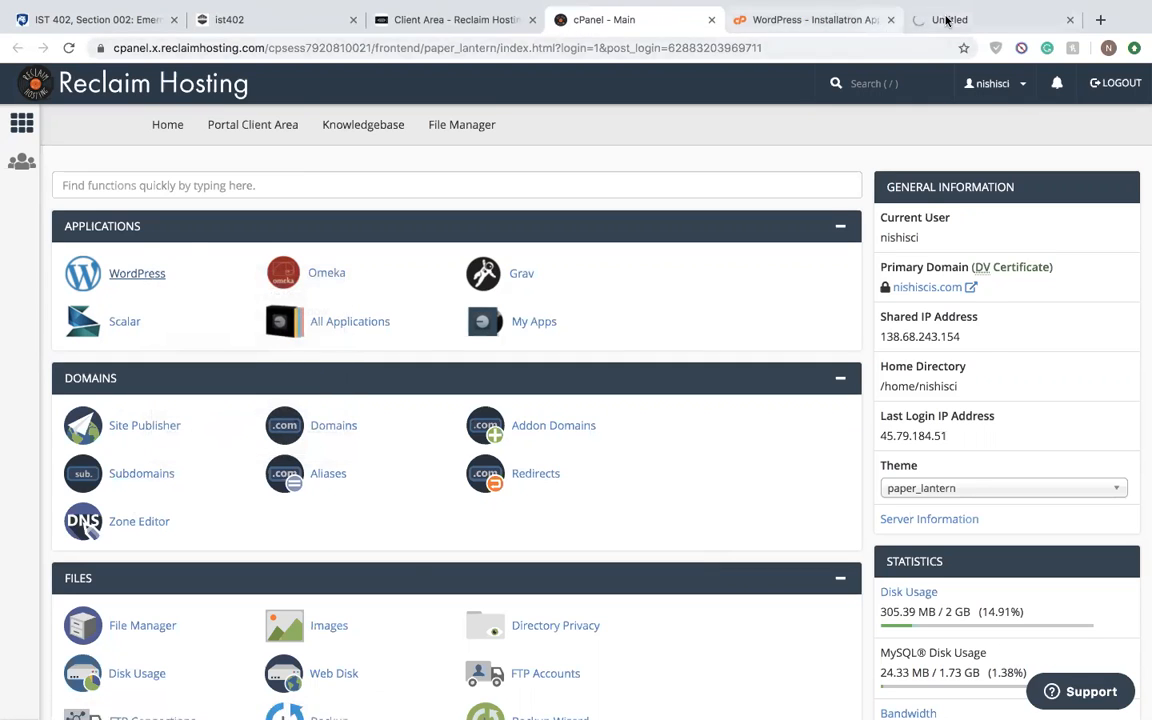
left_click(1033, 20)
left_click(1069, 21)
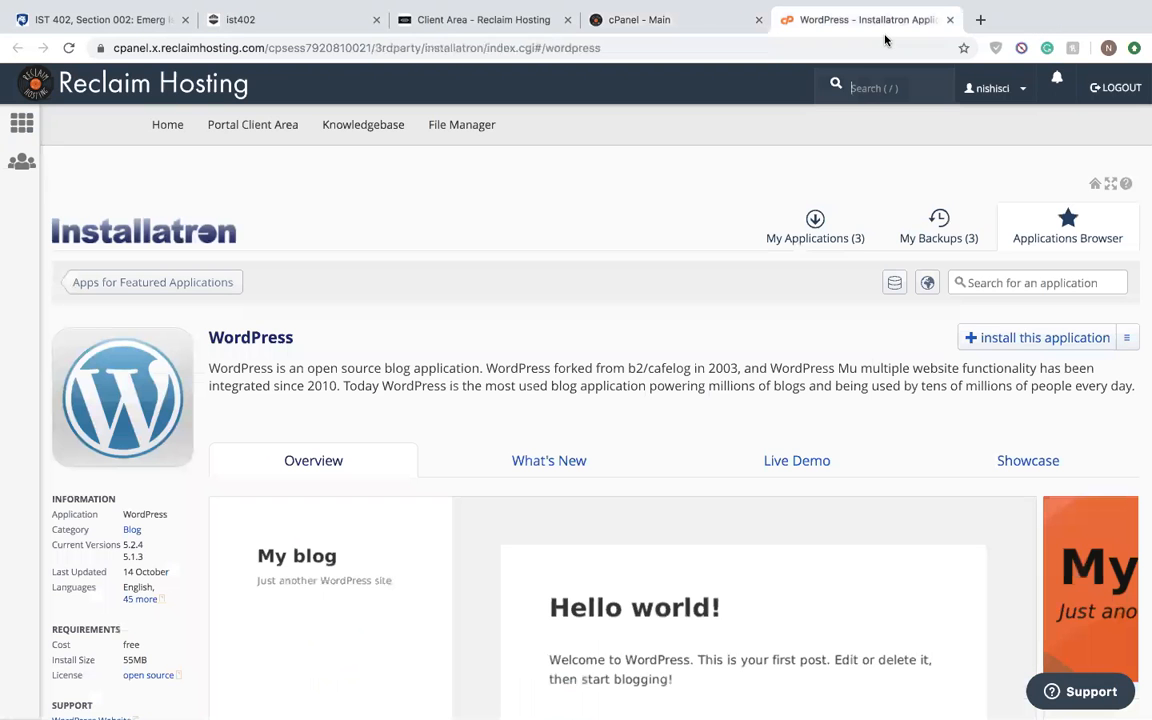
- Show the installed applications in Installatron, revisit the hosting client area and cPanel home, and look through the list of installations
left_click(832, 232)
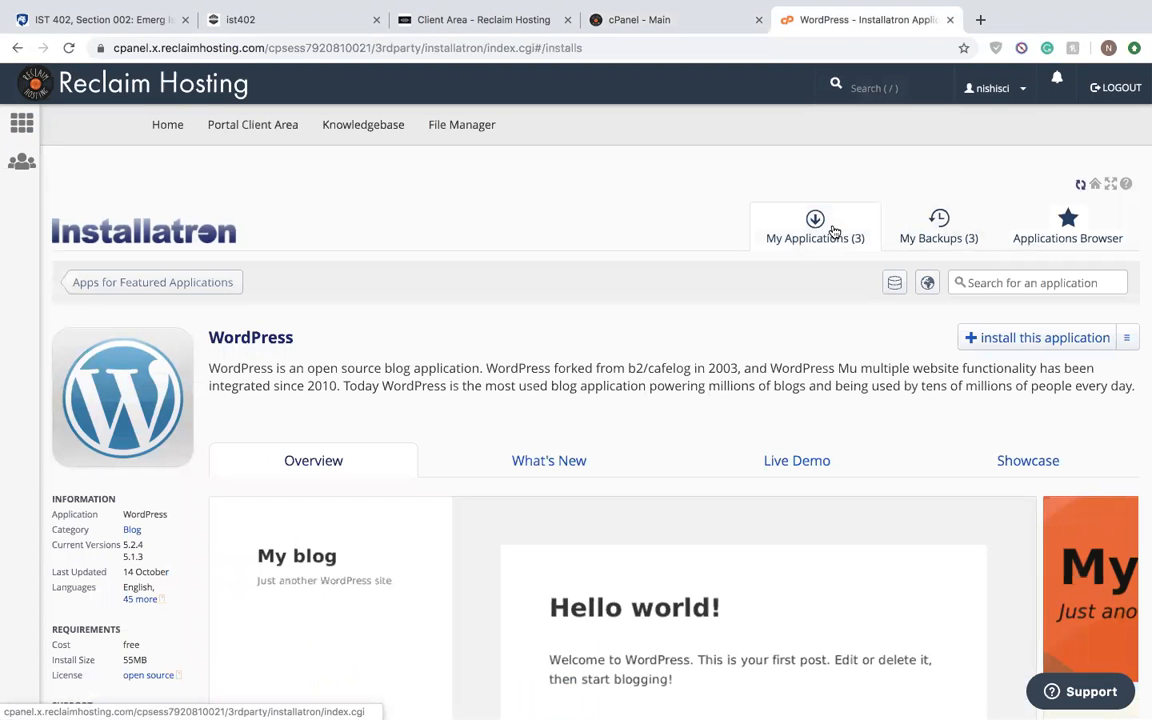
left_click(687, 22)
left_click(498, 28)
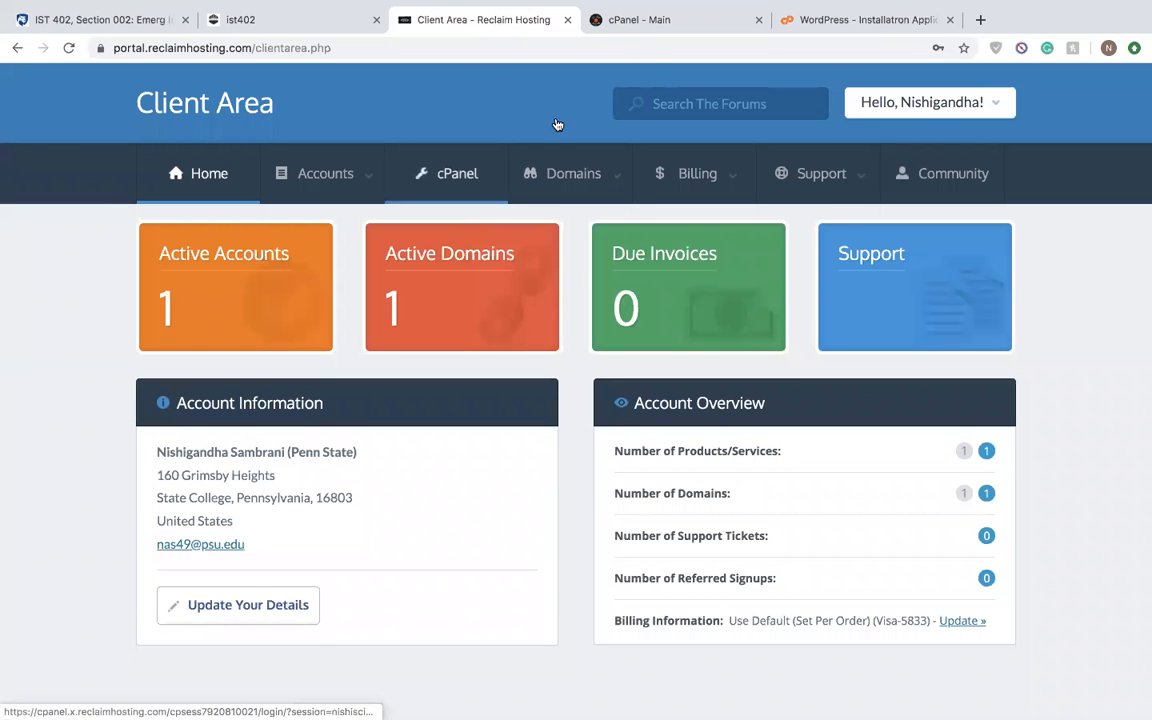
left_click(658, 22)
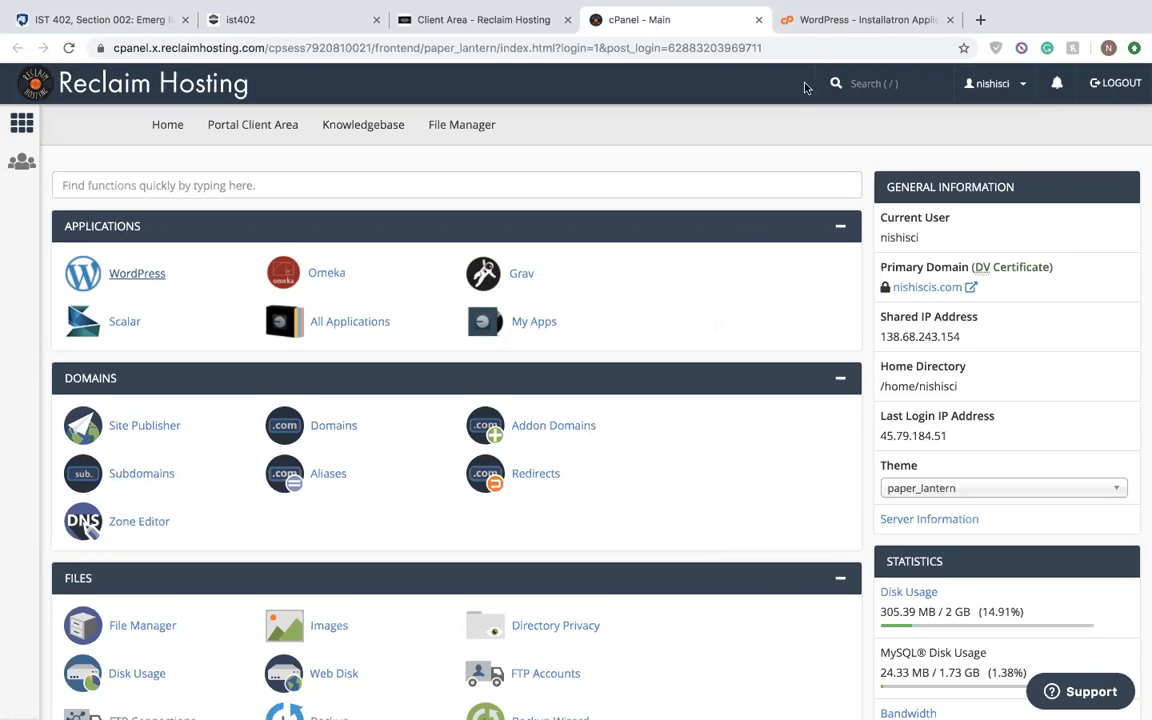
left_click(810, 20)
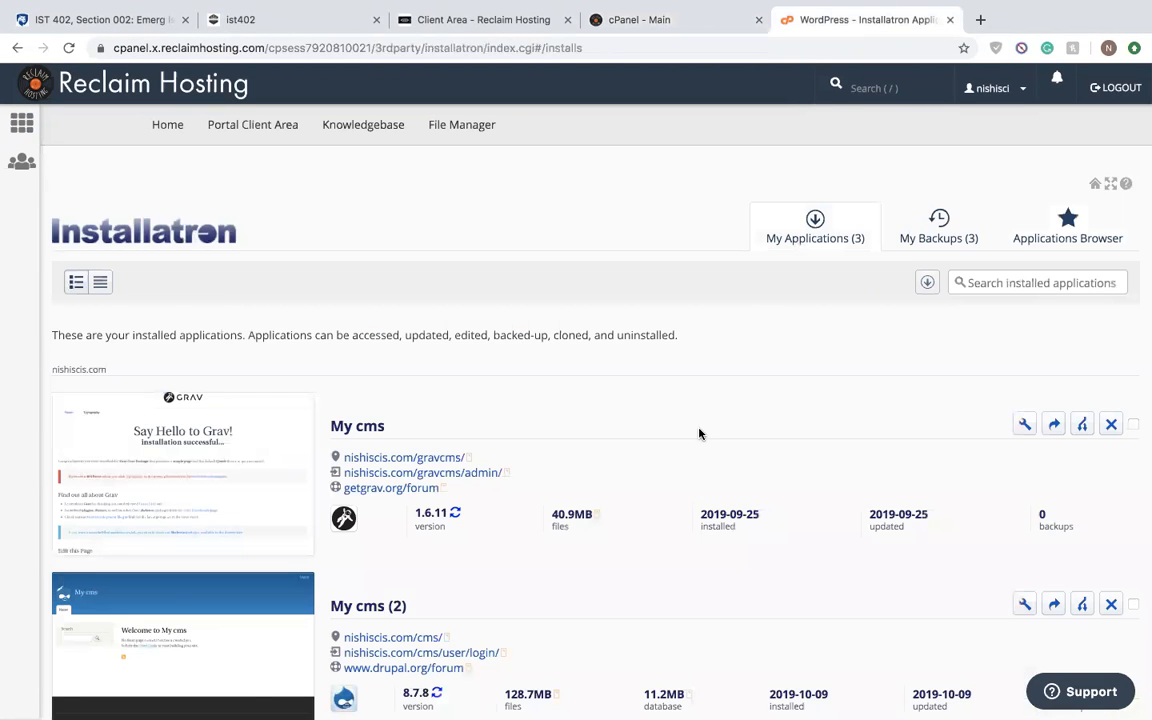
scroll(700, 433, "down", 5)
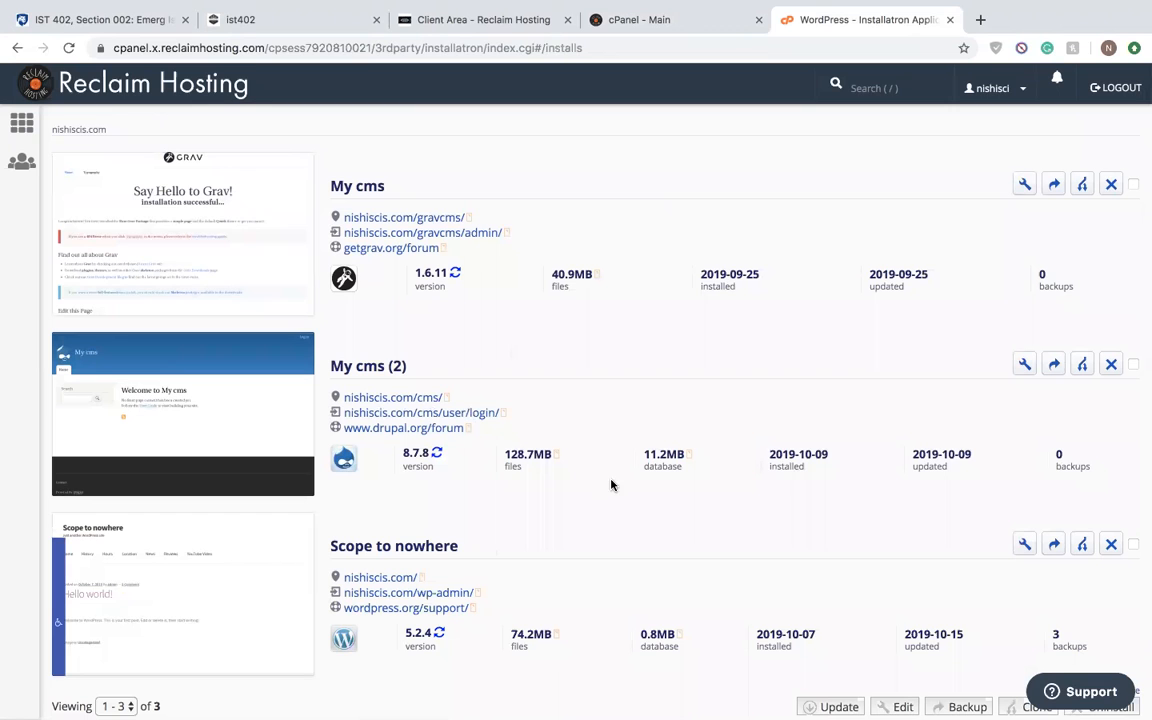
scroll(604, 485, "up", 5)
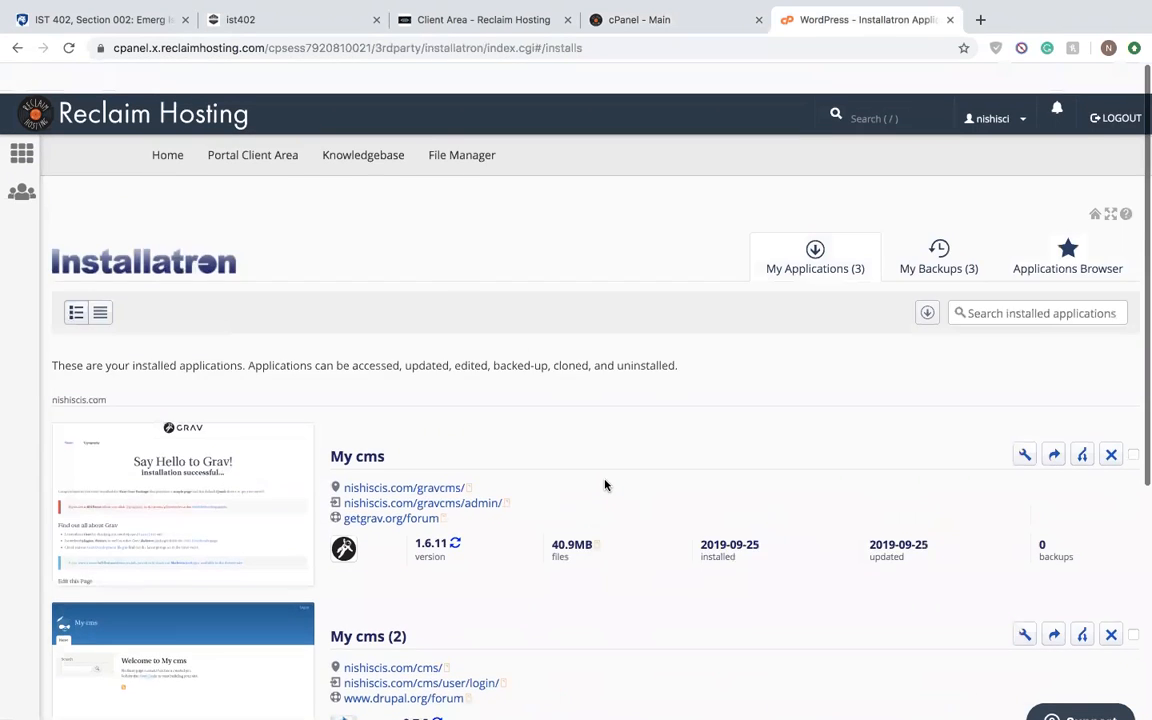
scroll(604, 485, "down", 6)
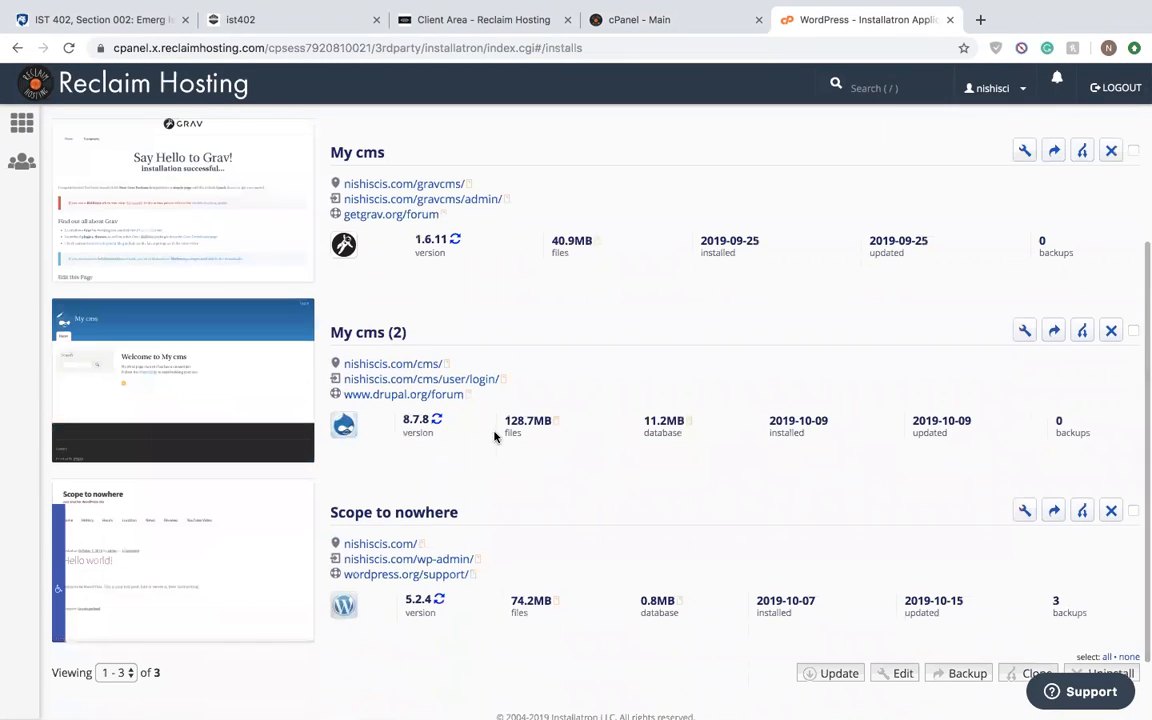
- Open the user login page of the My cms (2) Drupal installation in a new browser tab
right_click(479, 383)
left_click(492, 390)
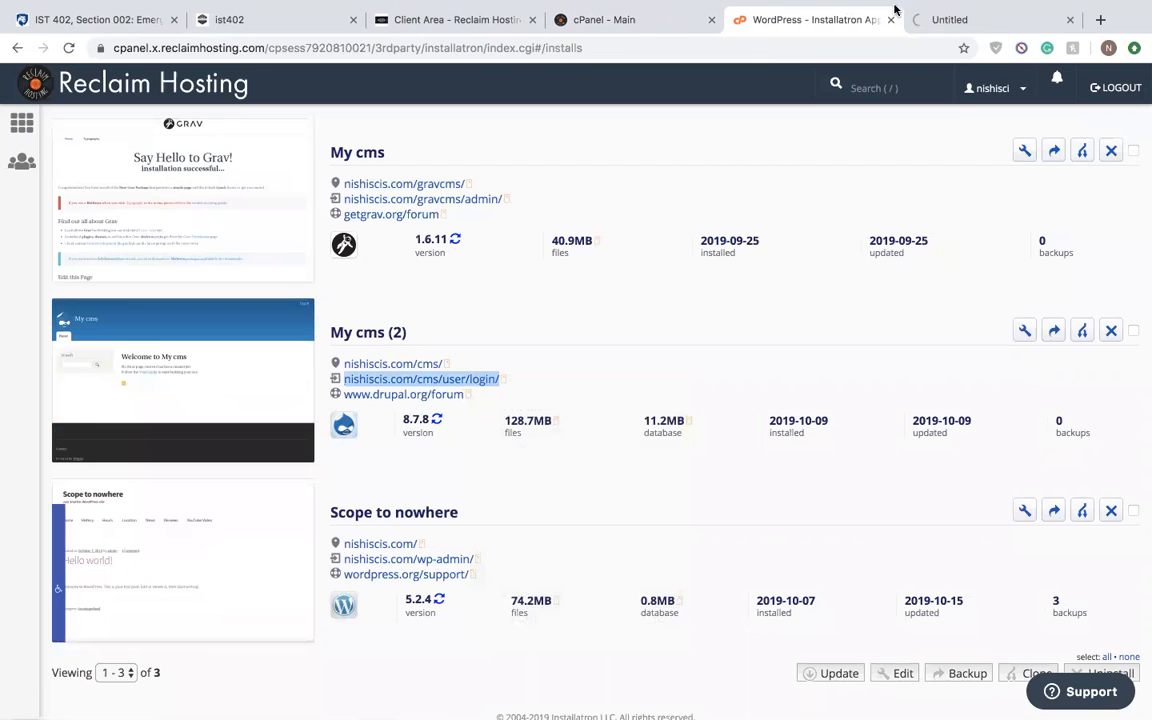
left_click(926, 22)
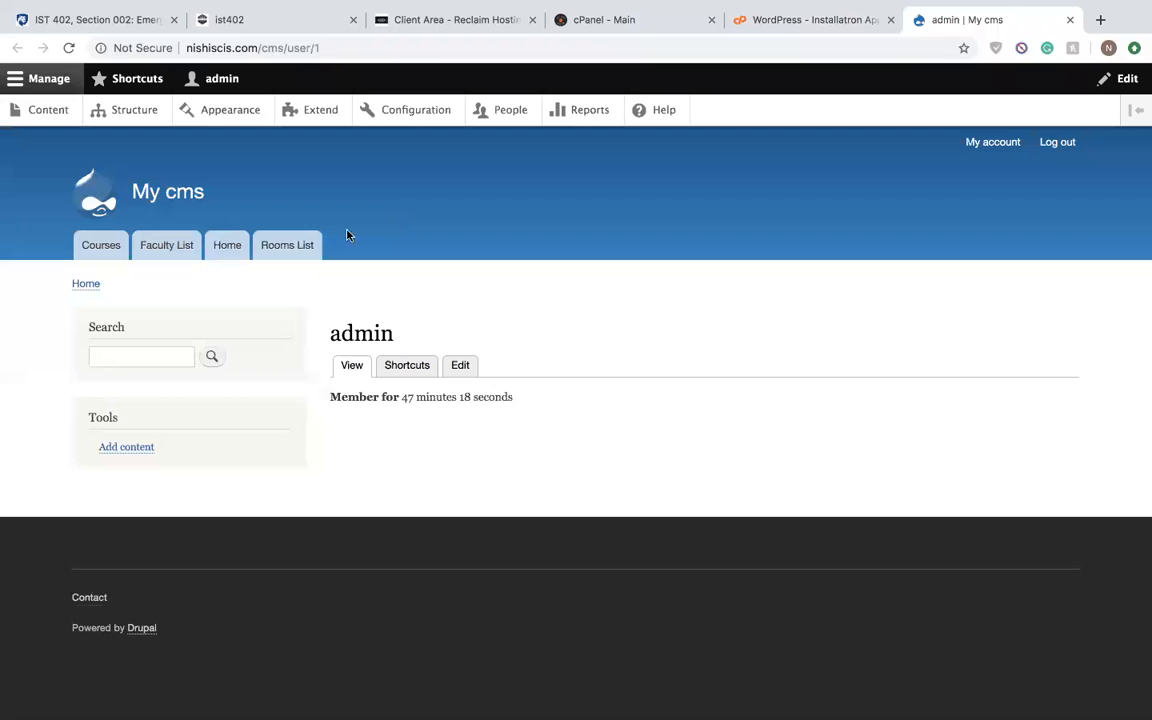
- Open the list of content types in the Drupal site's structure administration
left_click(140, 111)
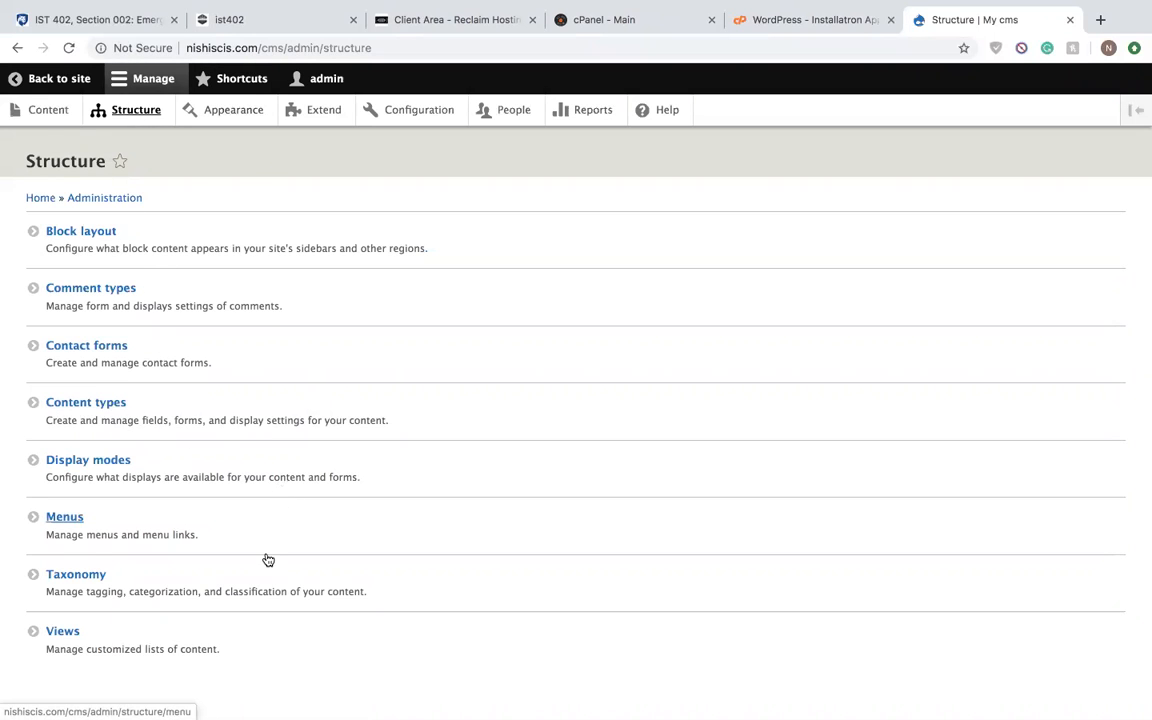
scroll(265, 558, "down", 1)
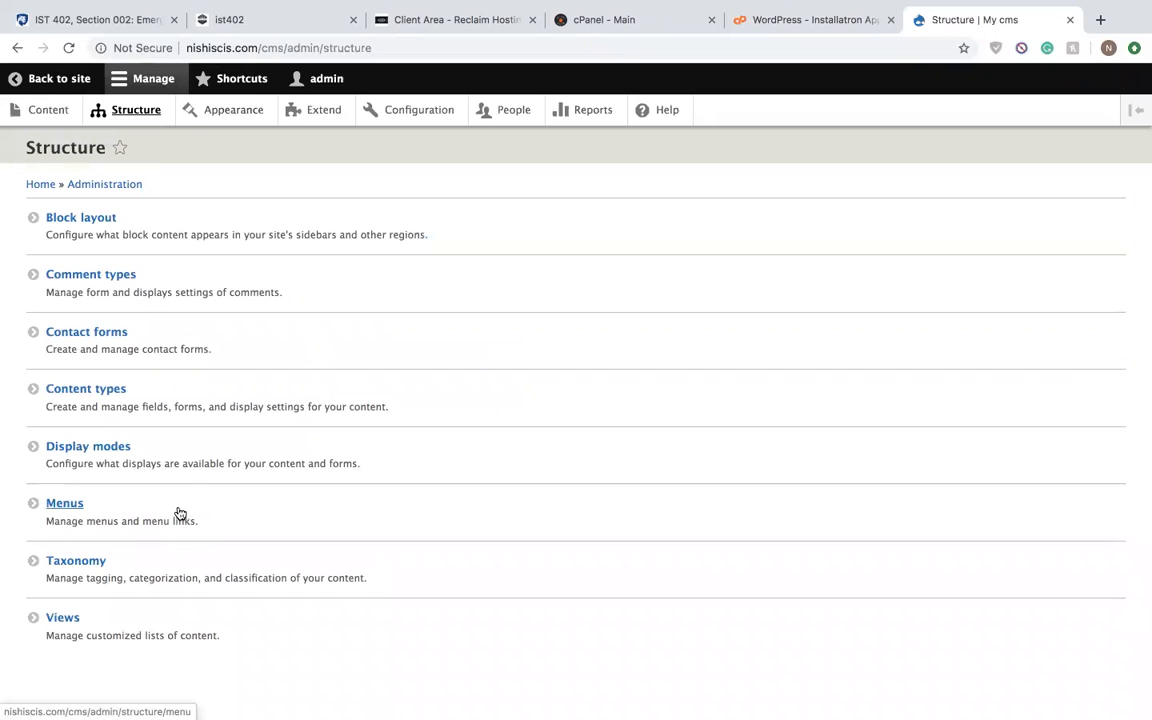
left_click(207, 395)
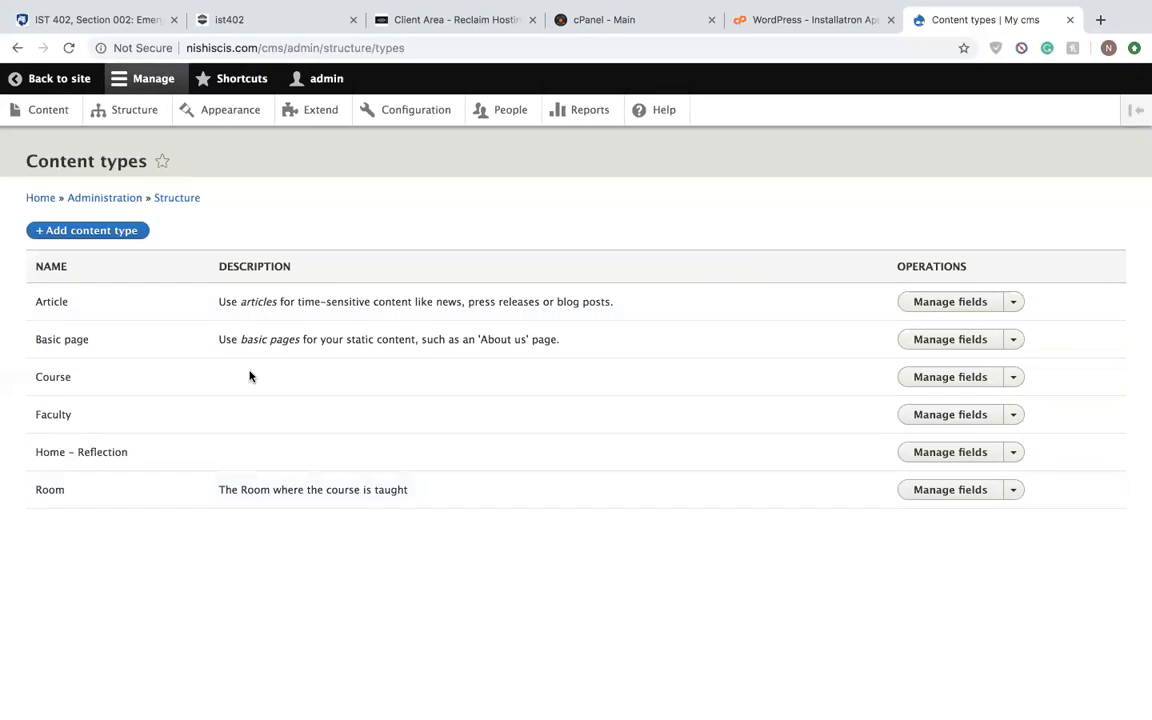
- Open the Course content type for editing, review its settings, and save it
left_click(1013, 377)
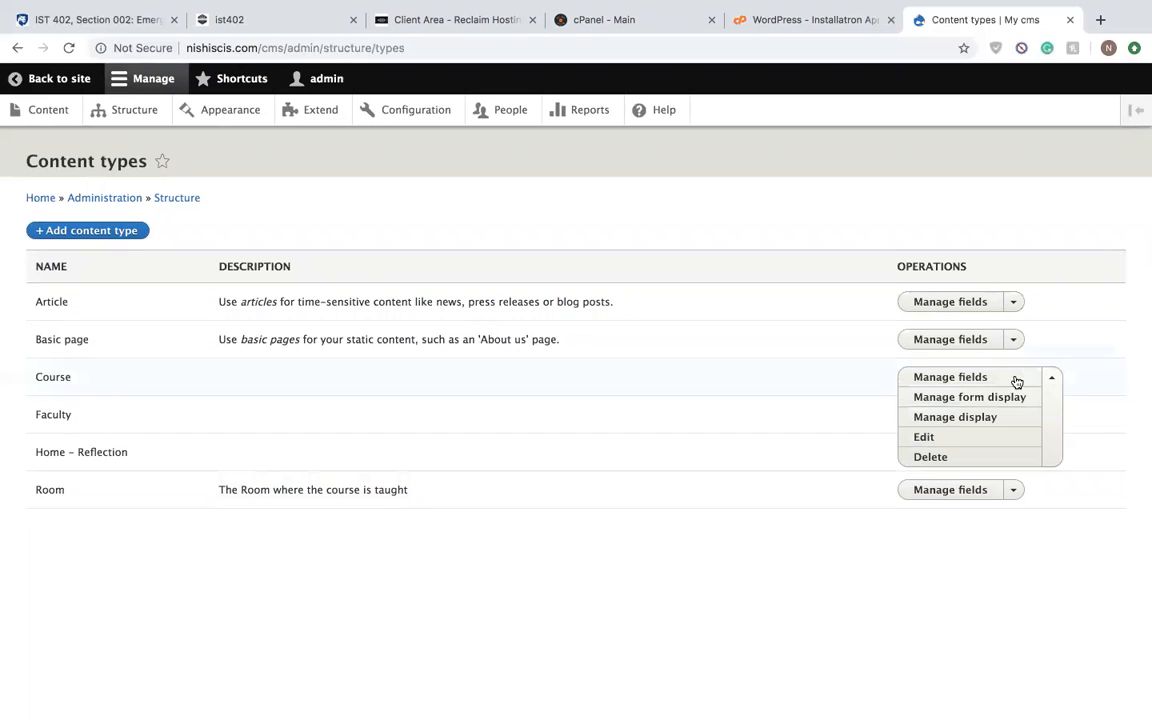
left_click(954, 439)
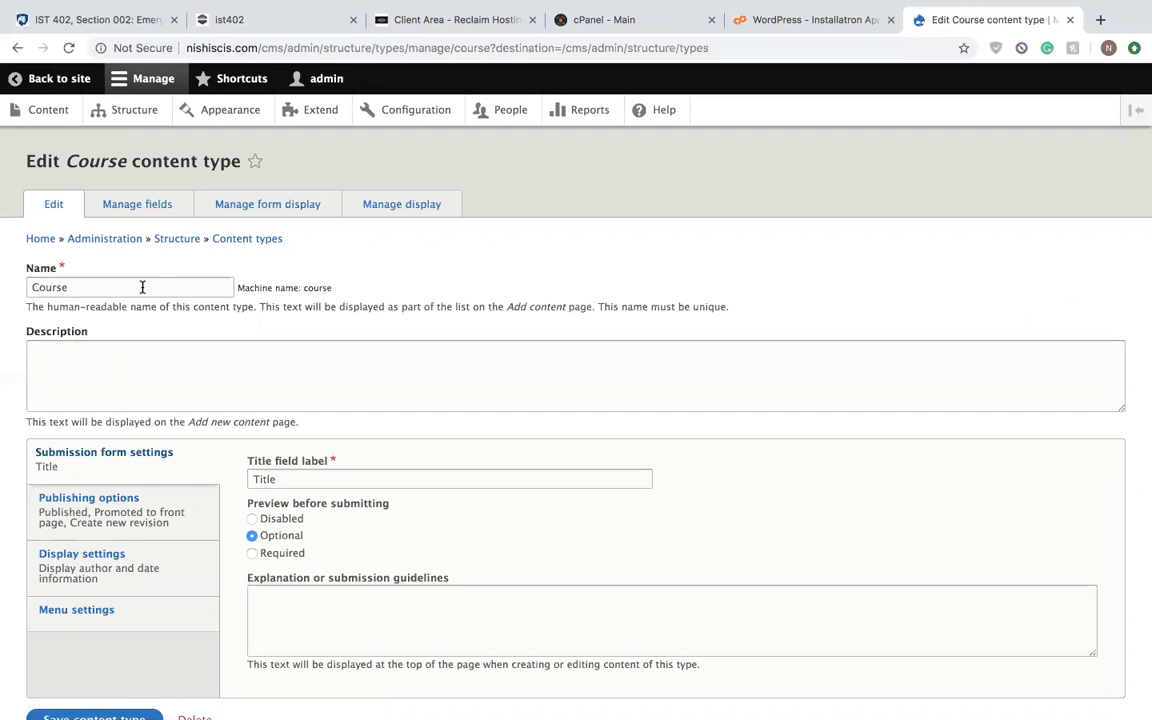
scroll(324, 507, "down", 2)
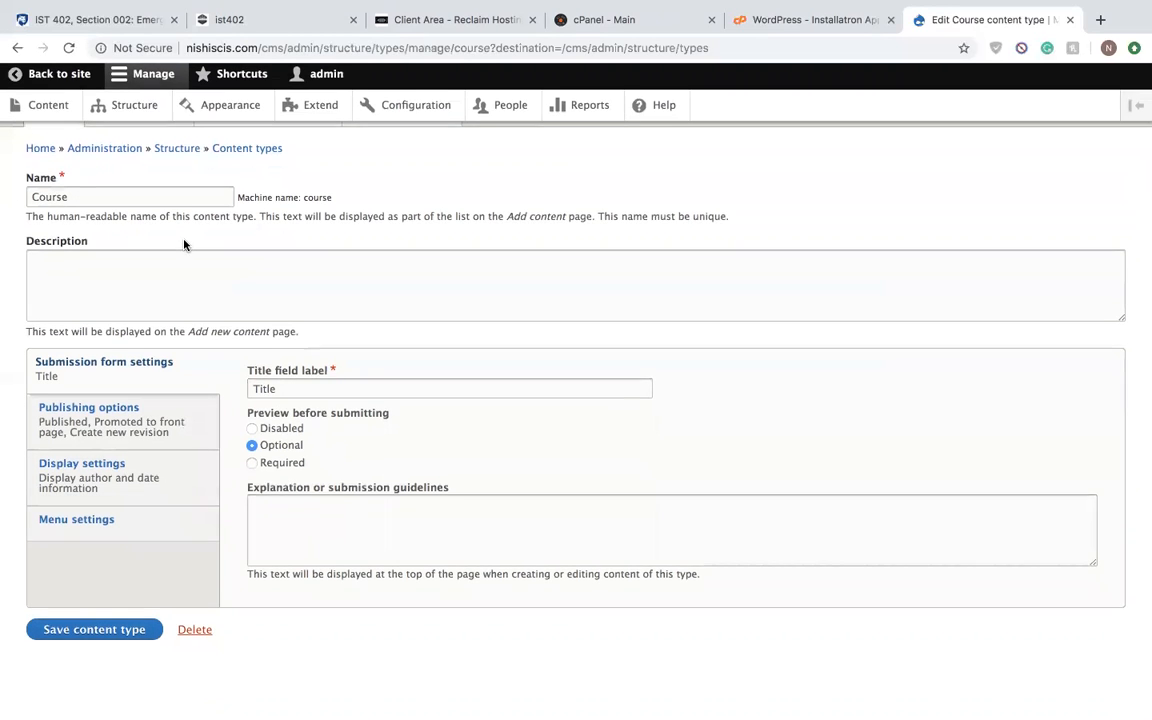
left_click(117, 636)
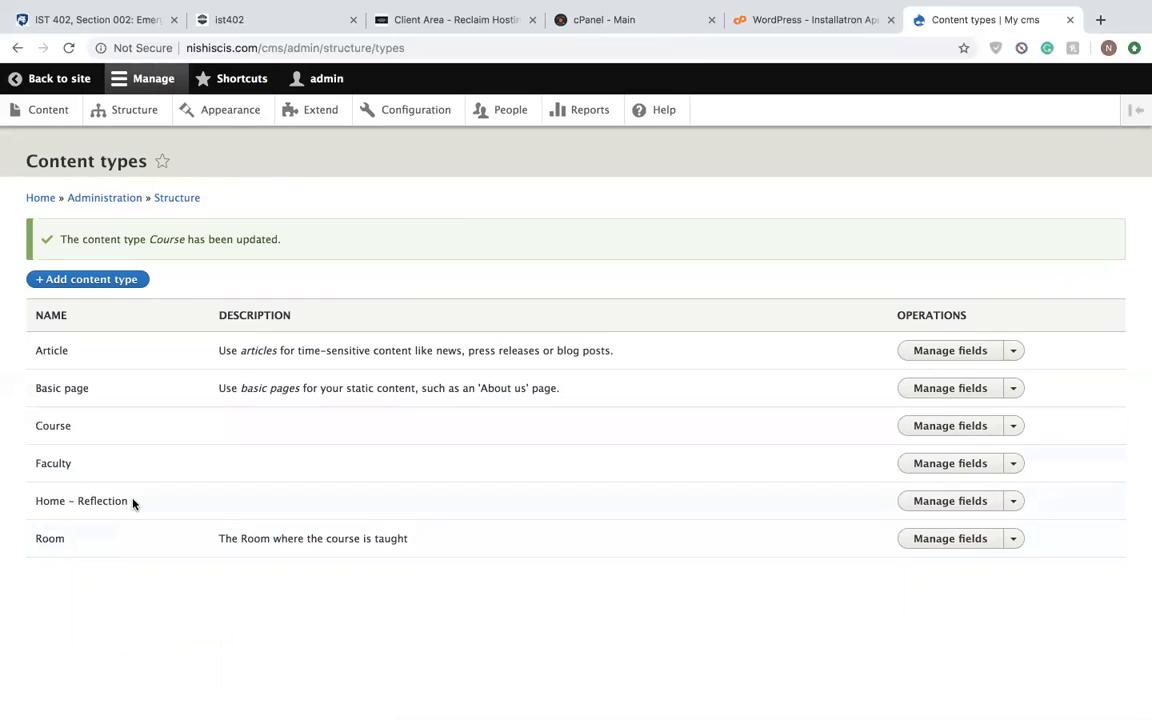
- Examine the fields of the Room content type and look through the site's content list
left_click(938, 545)
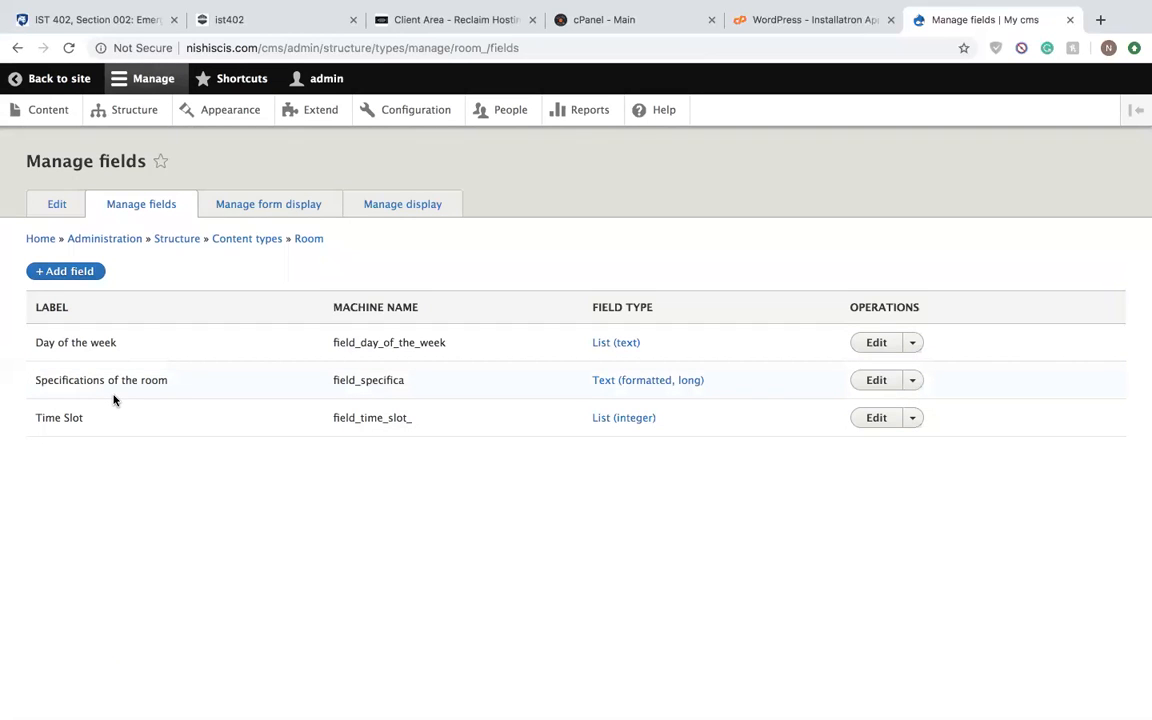
left_click(134, 118)
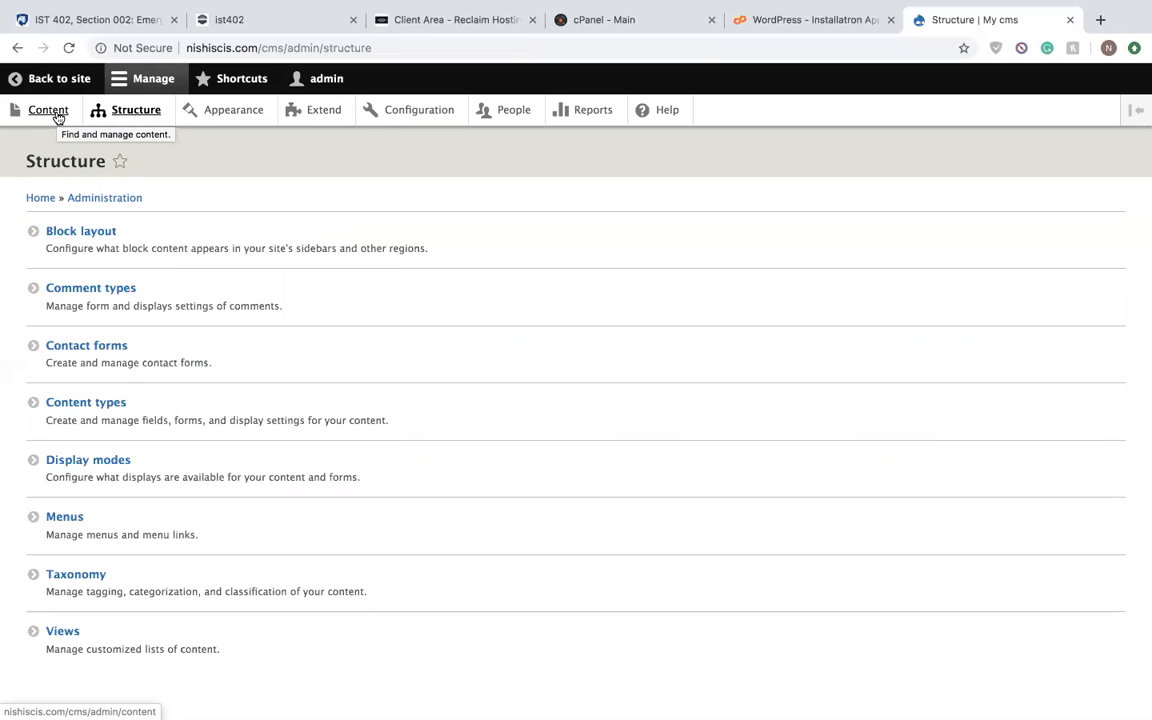
left_click(58, 117)
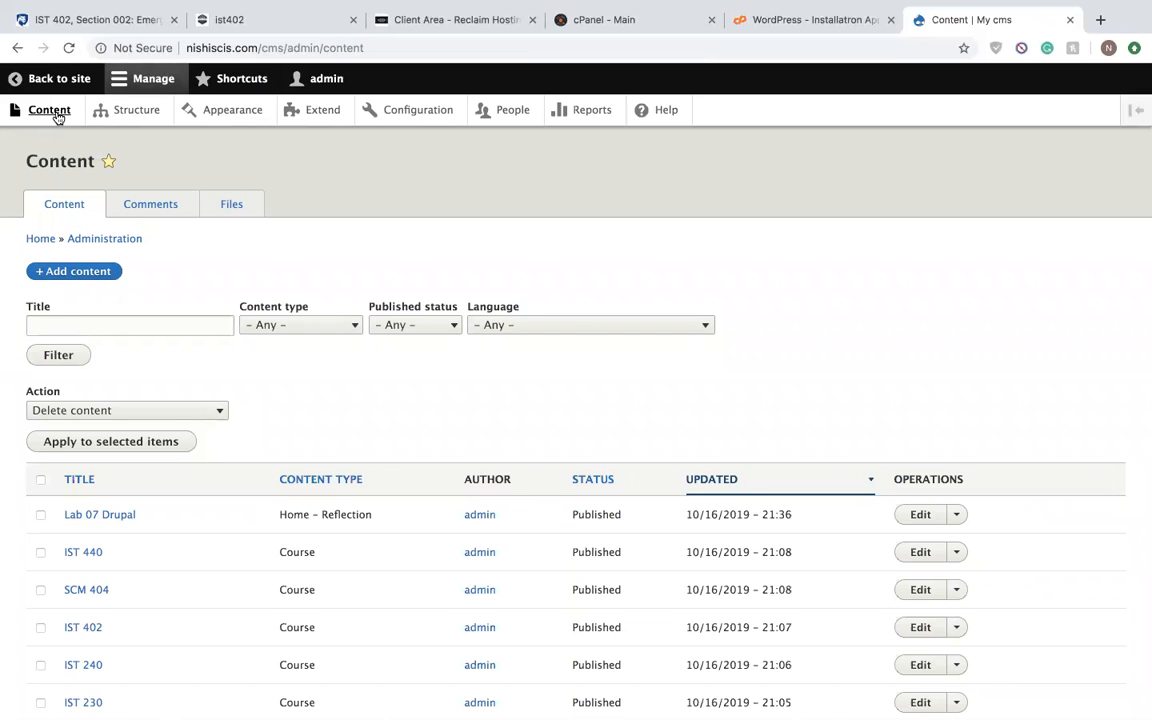
scroll(190, 530, "down", 3)
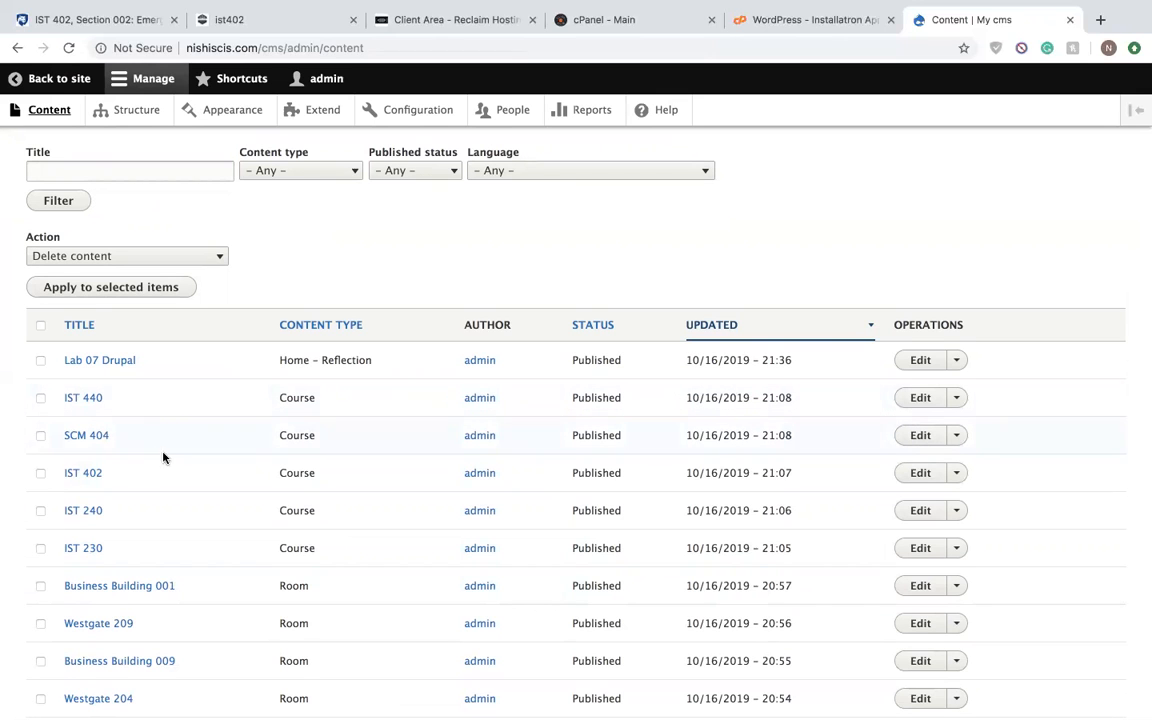
scroll(164, 555, "down", 4)
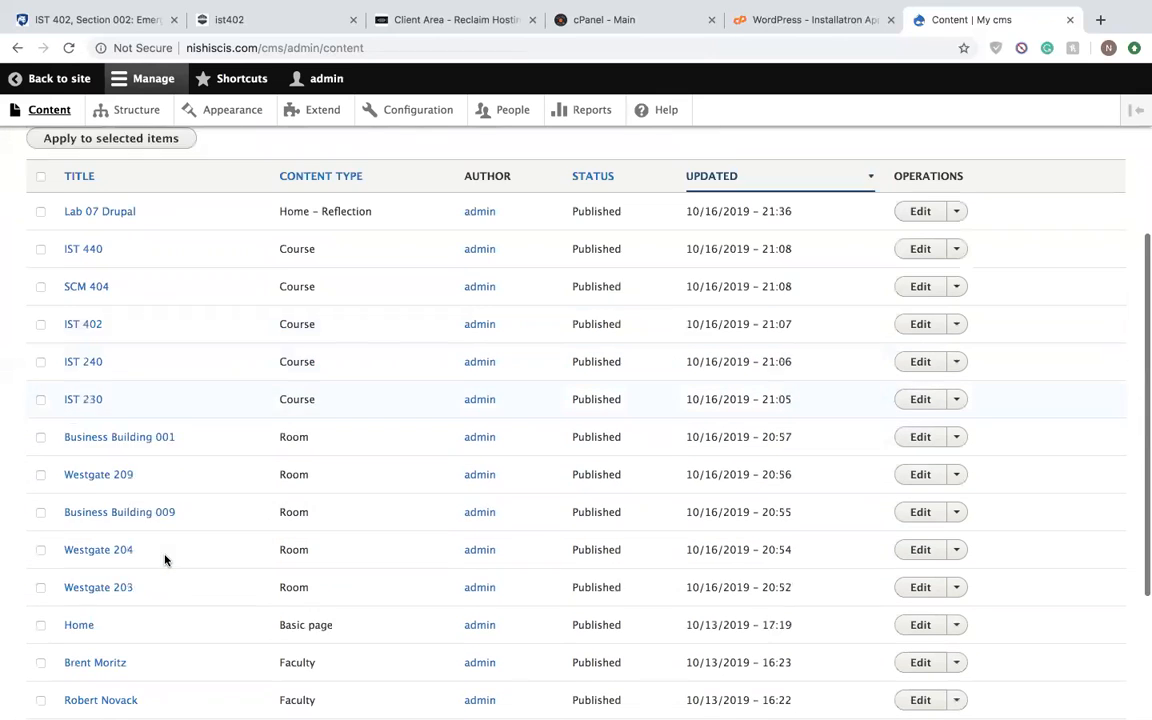
scroll(140, 572, "down", 5)
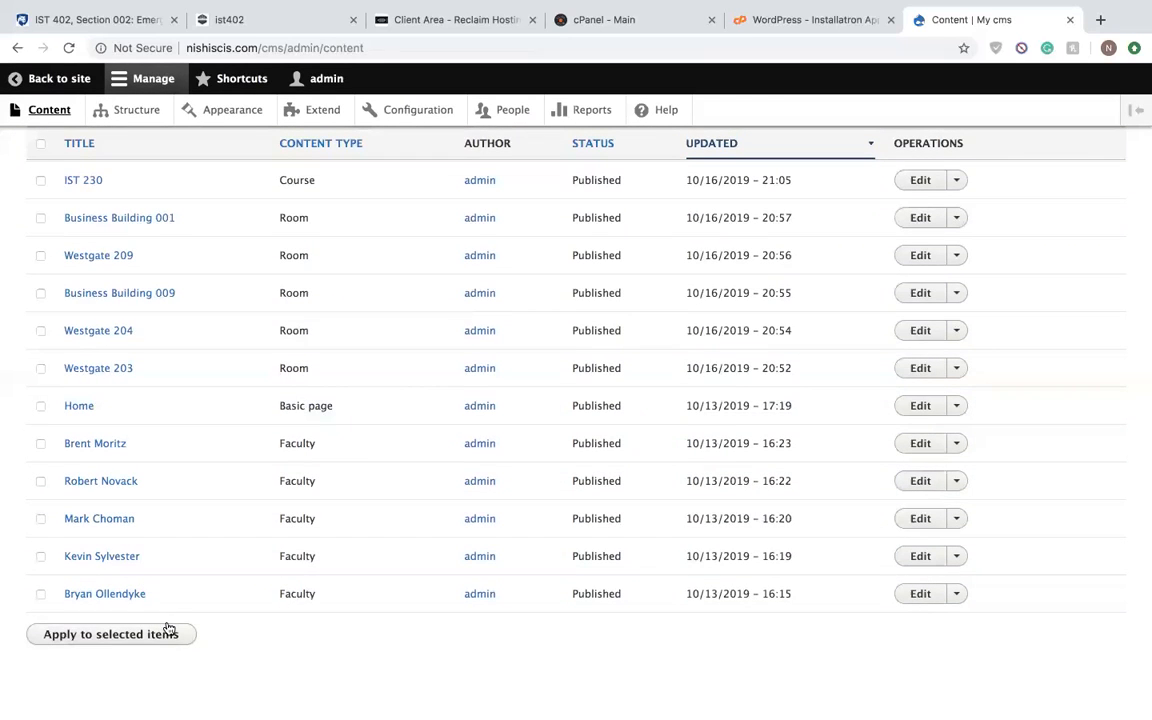
- Edit the third listed Faculty entry, turning its menu link on and off again, and save the entry
left_click(920, 519)
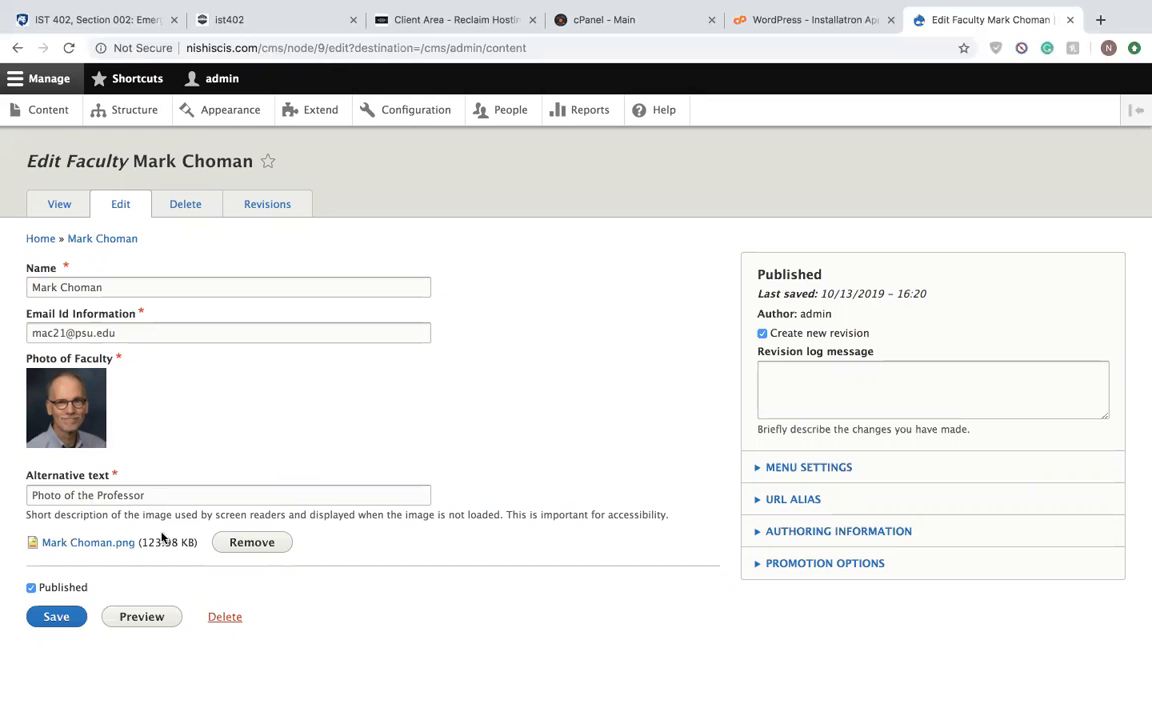
left_click(869, 470)
left_click(820, 500)
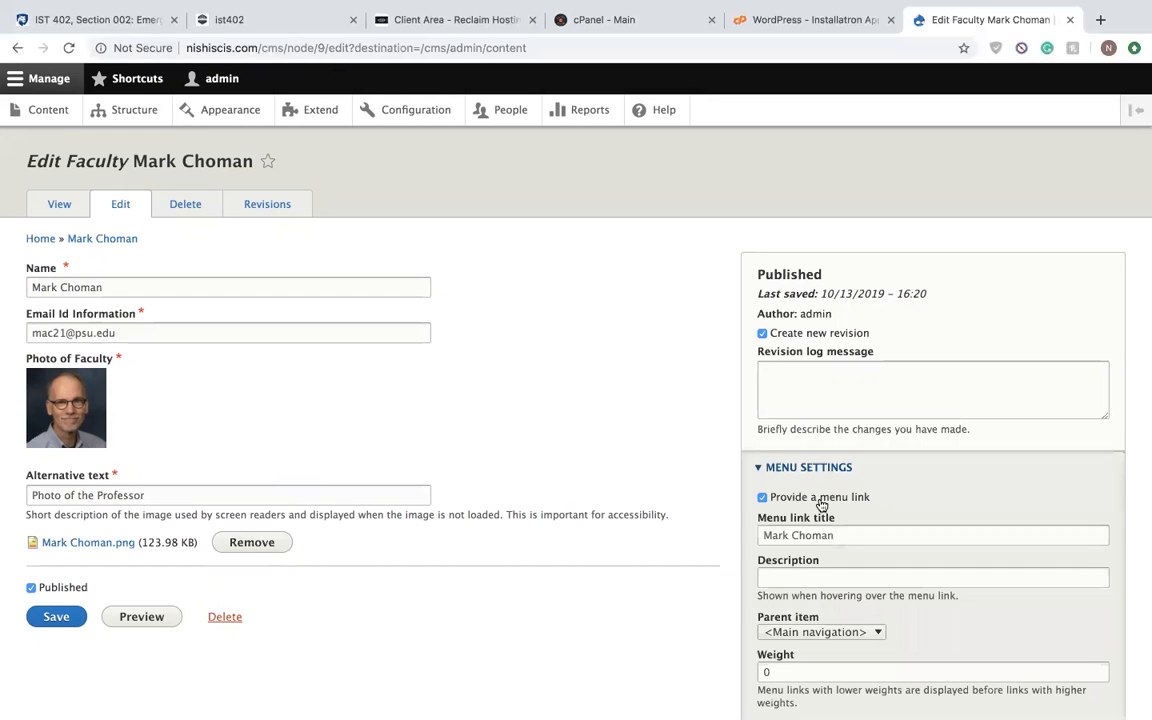
left_click(821, 505)
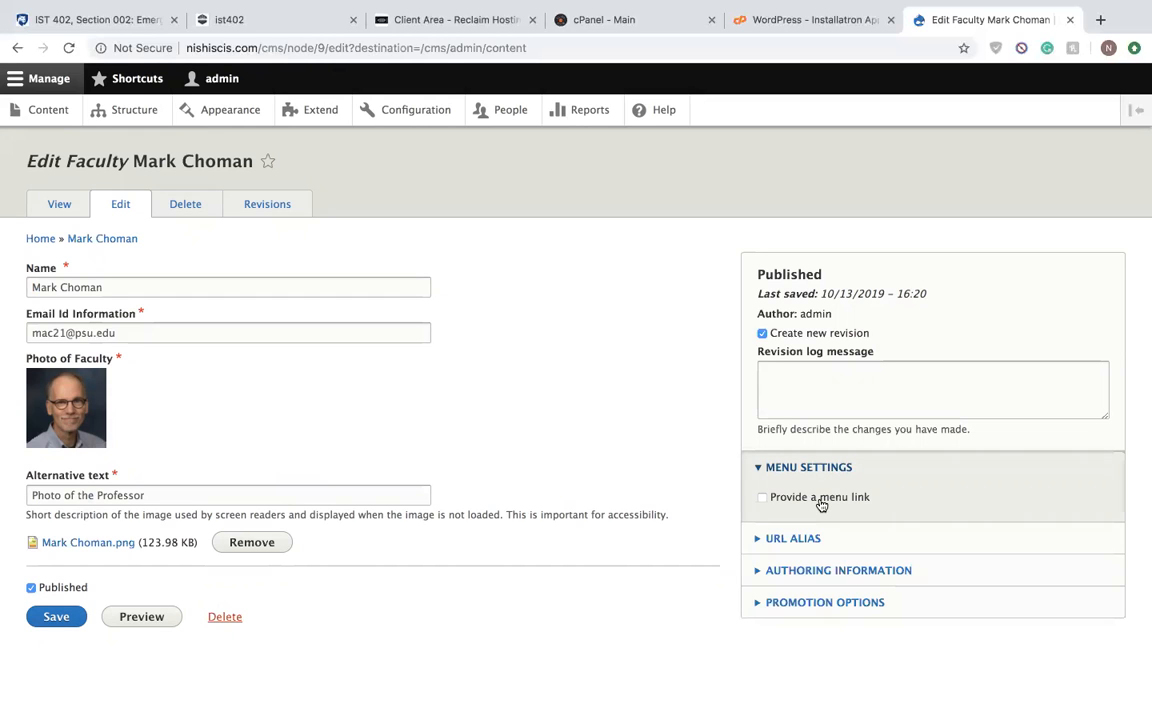
left_click(760, 470)
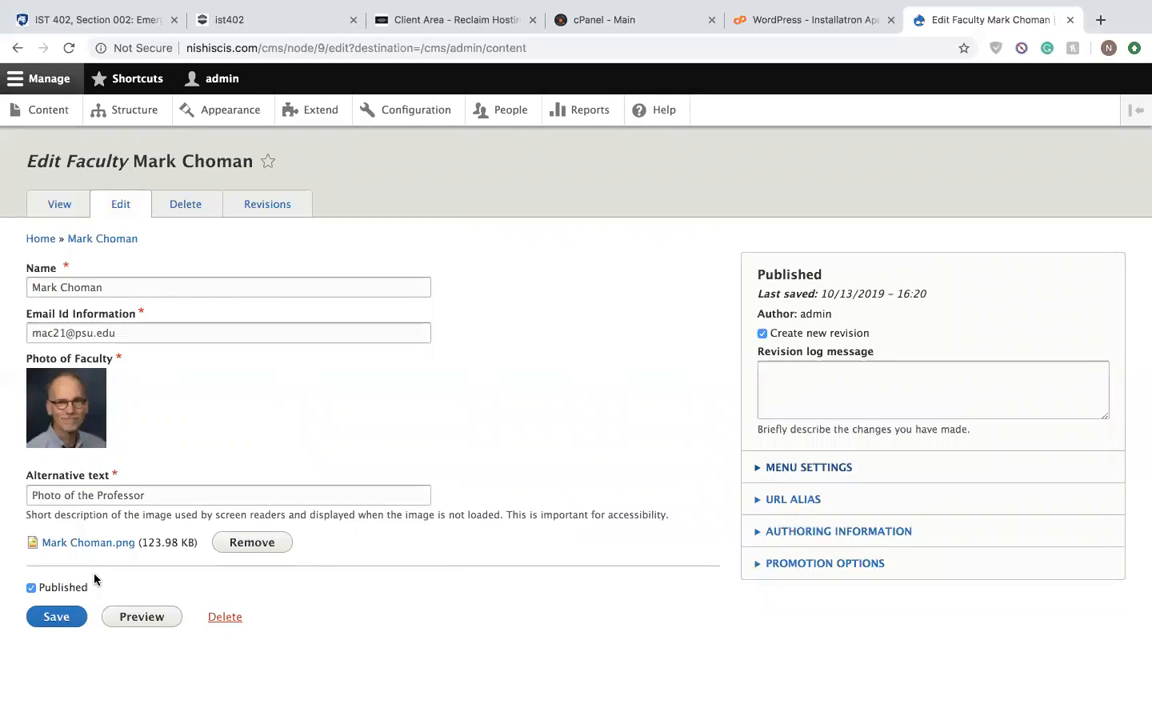
left_click(56, 615)
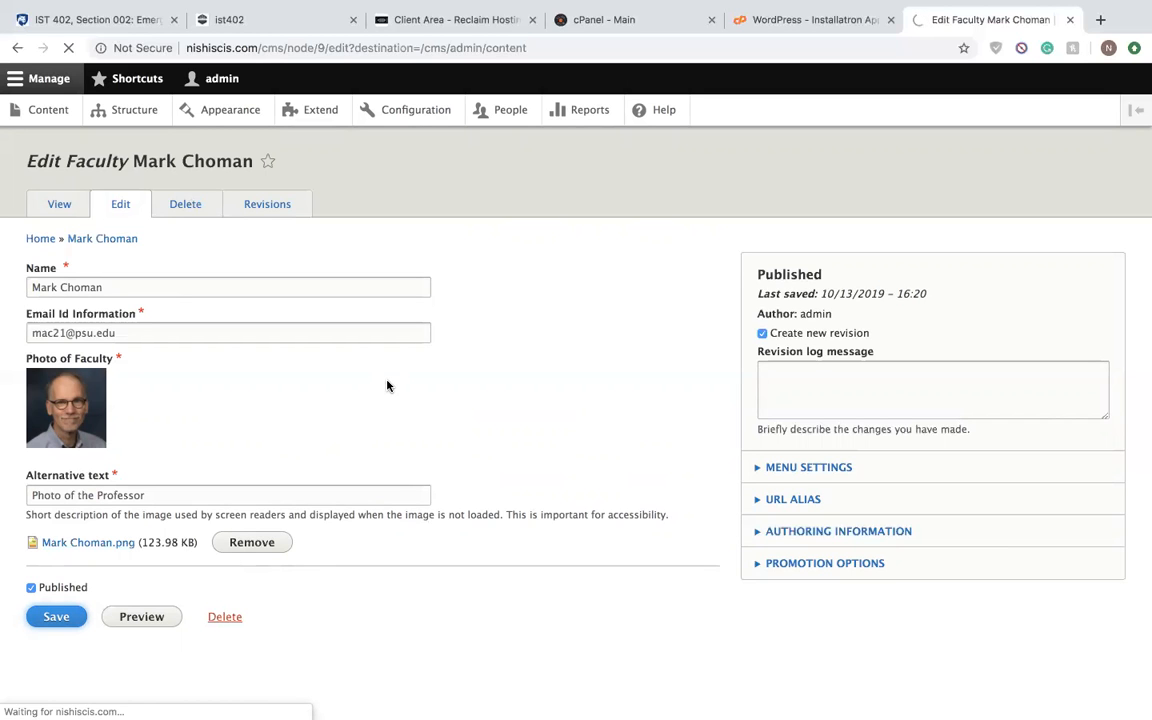
- Open the IST 402 course entry for editing, review its details, room and faculty fields, and save it
scroll(363, 548, "down", 5)
scroll(458, 316, "down", 1)
left_click(916, 399)
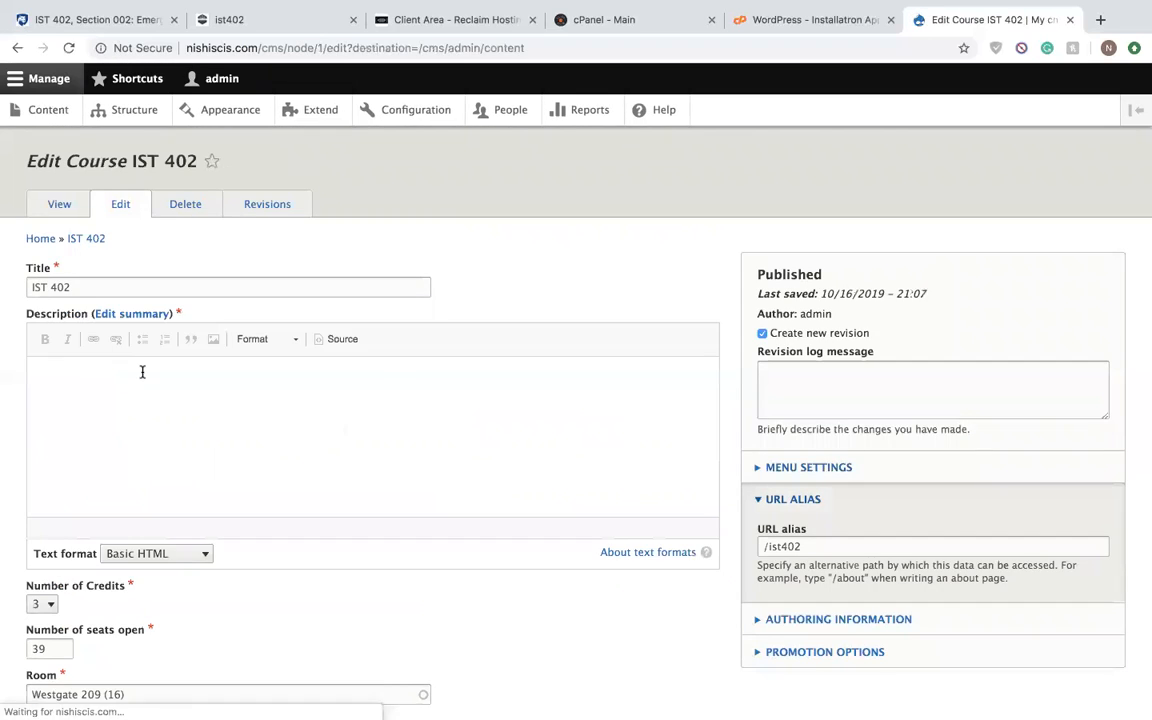
scroll(211, 429, "down", 3)
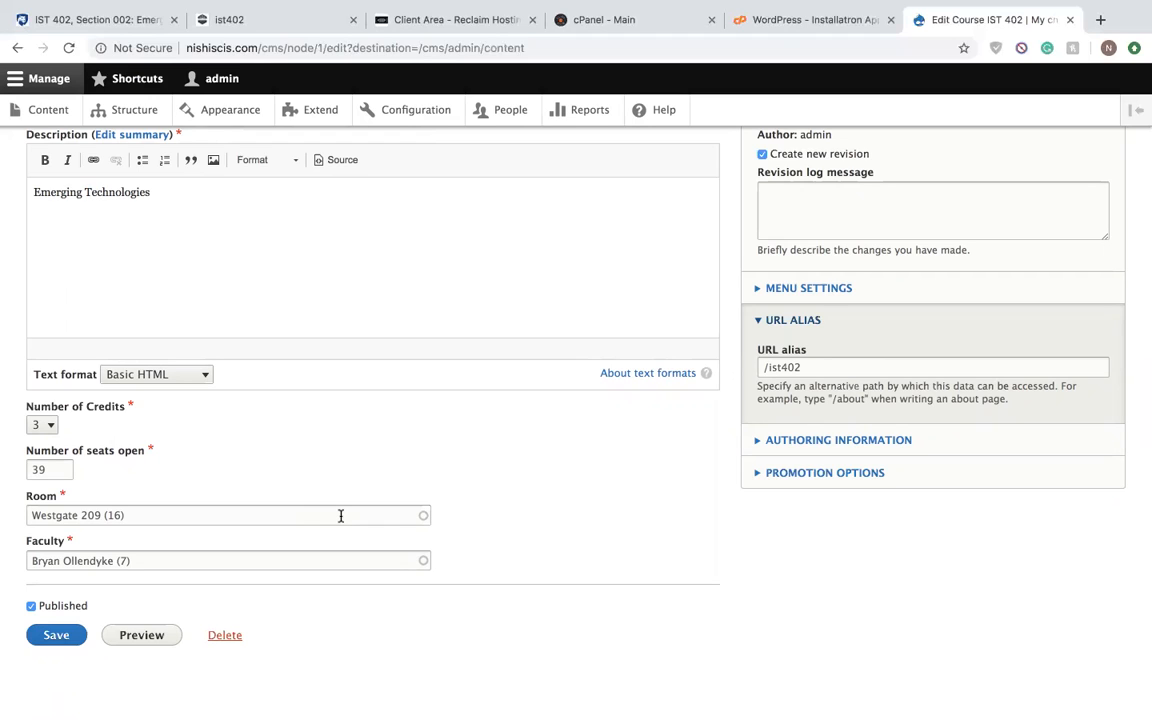
left_click(52, 639)
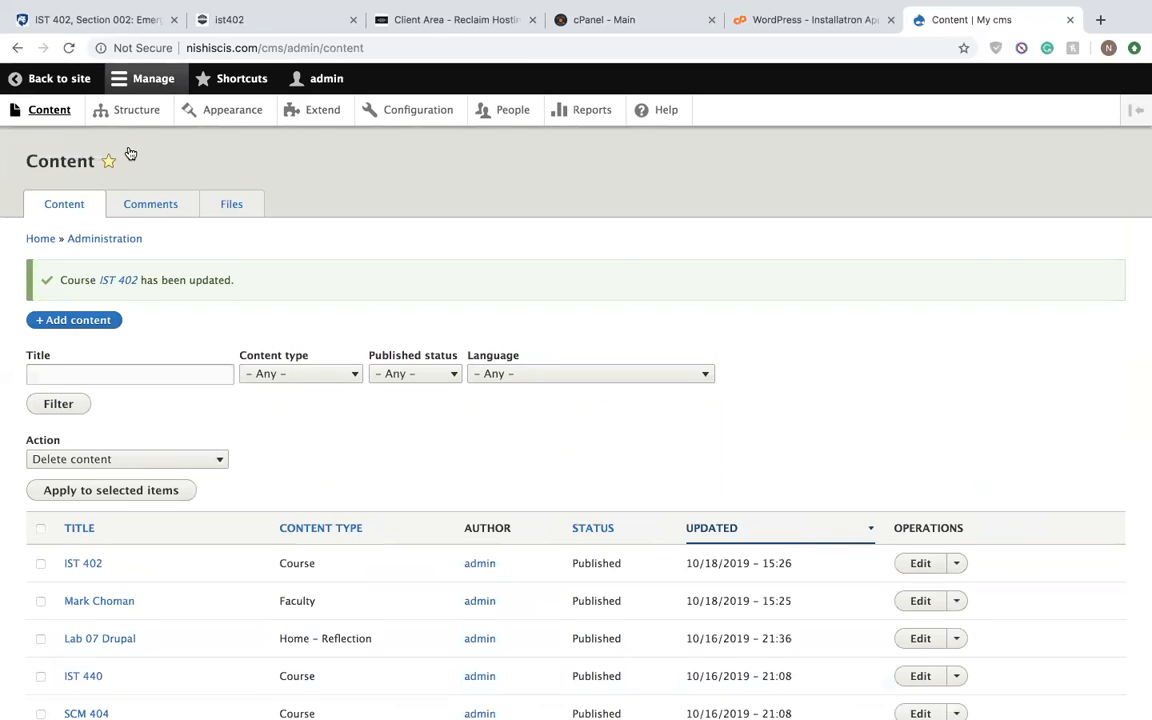
- Open the site's Views list in the structure administration and look through the enabled views
left_click(166, 119)
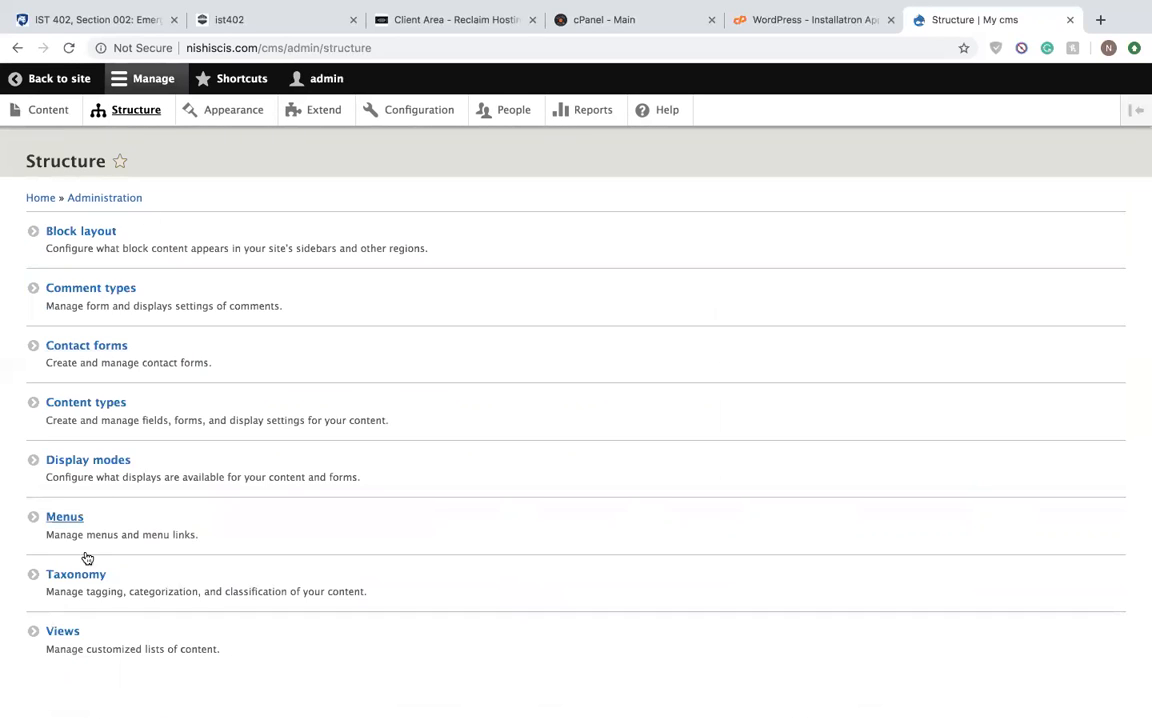
left_click(105, 635)
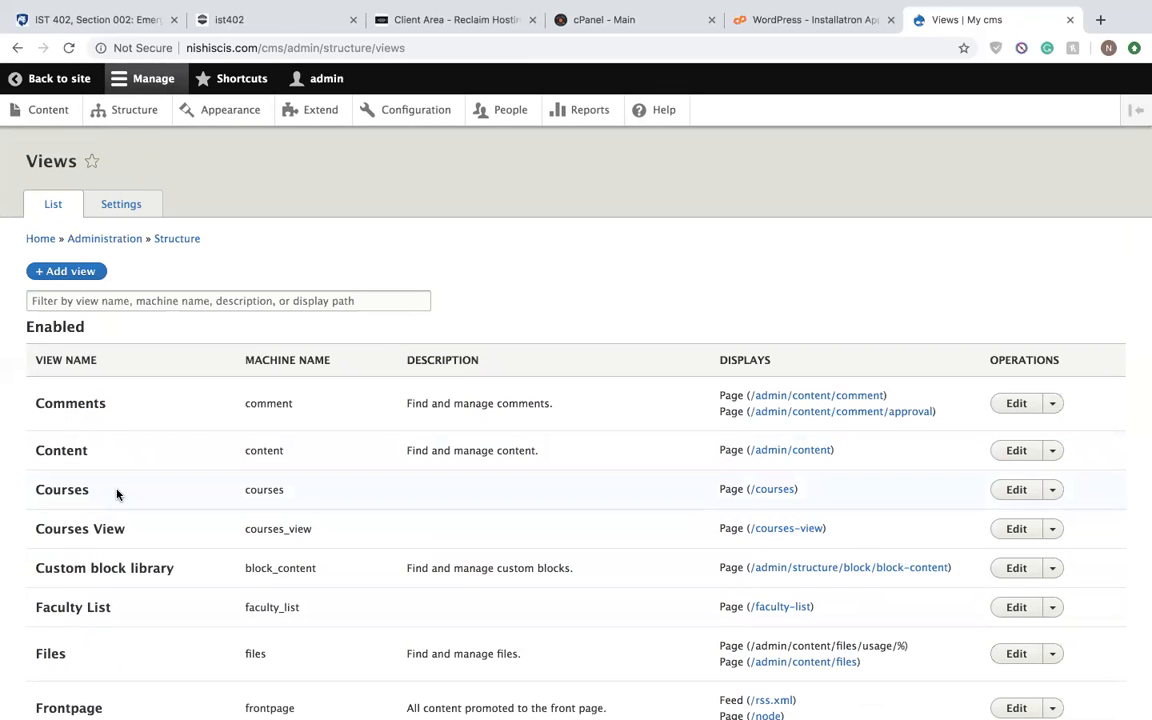
scroll(121, 540, "down", 3)
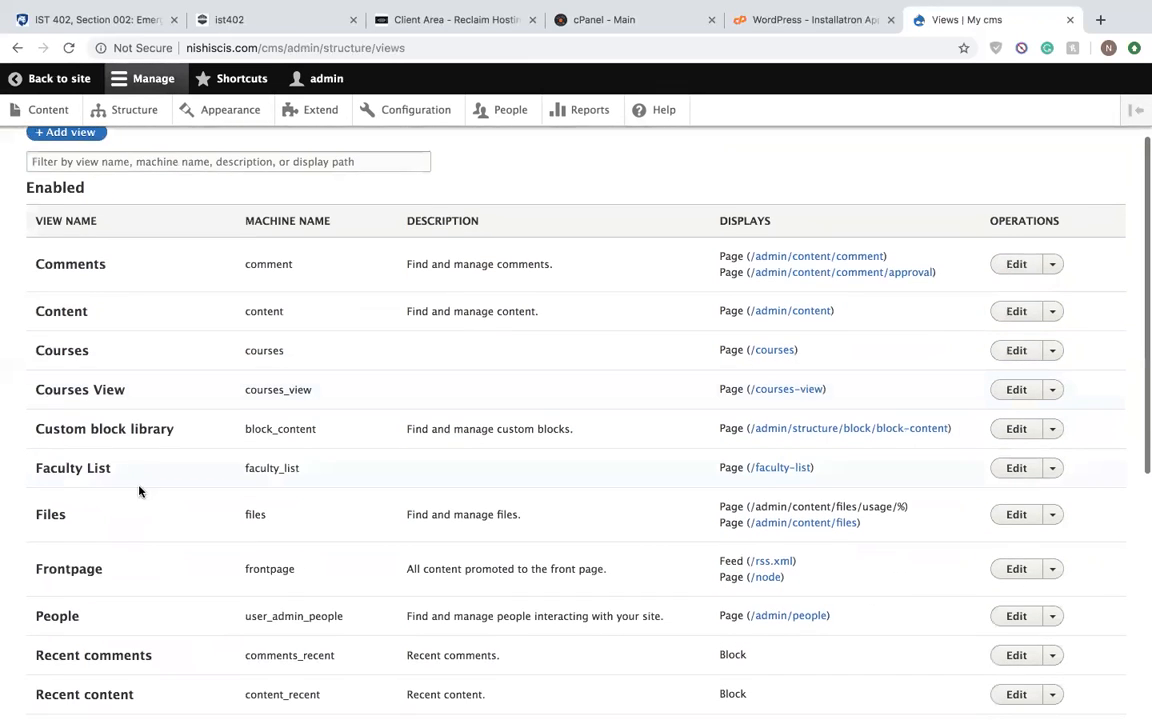
- Open the Courses view for editing, review its fields, filter and sort criteria and page settings, and save it
scroll(142, 494, "down", 4)
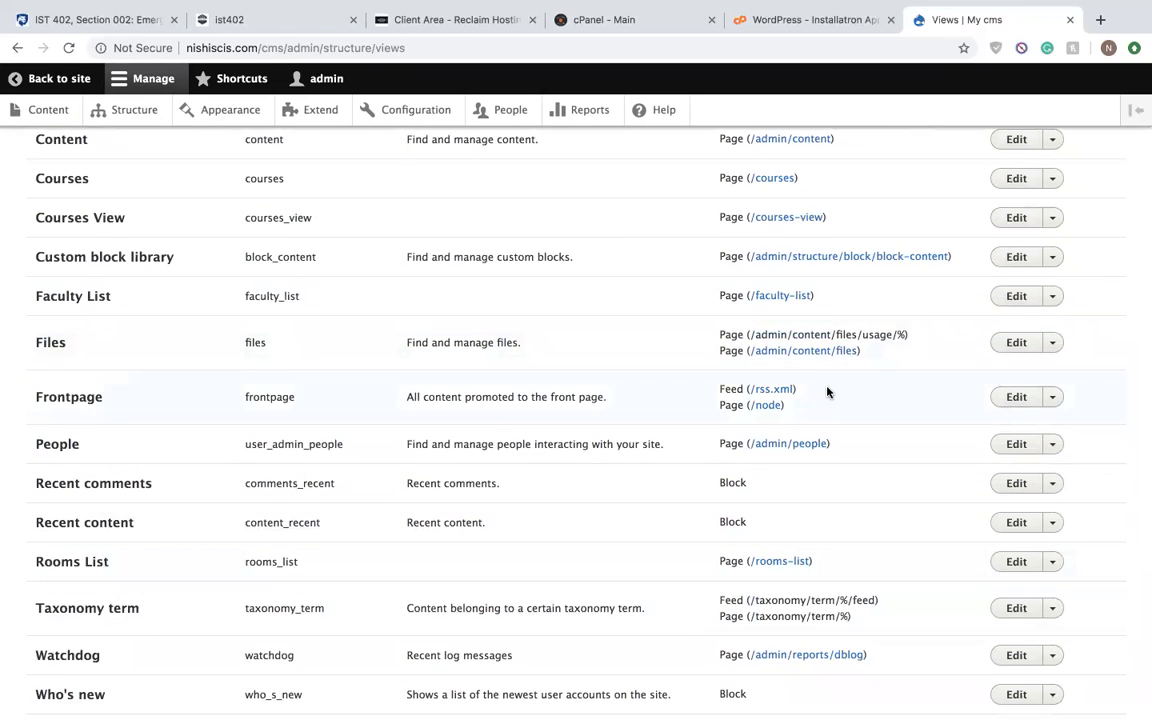
scroll(805, 311, "up", 1)
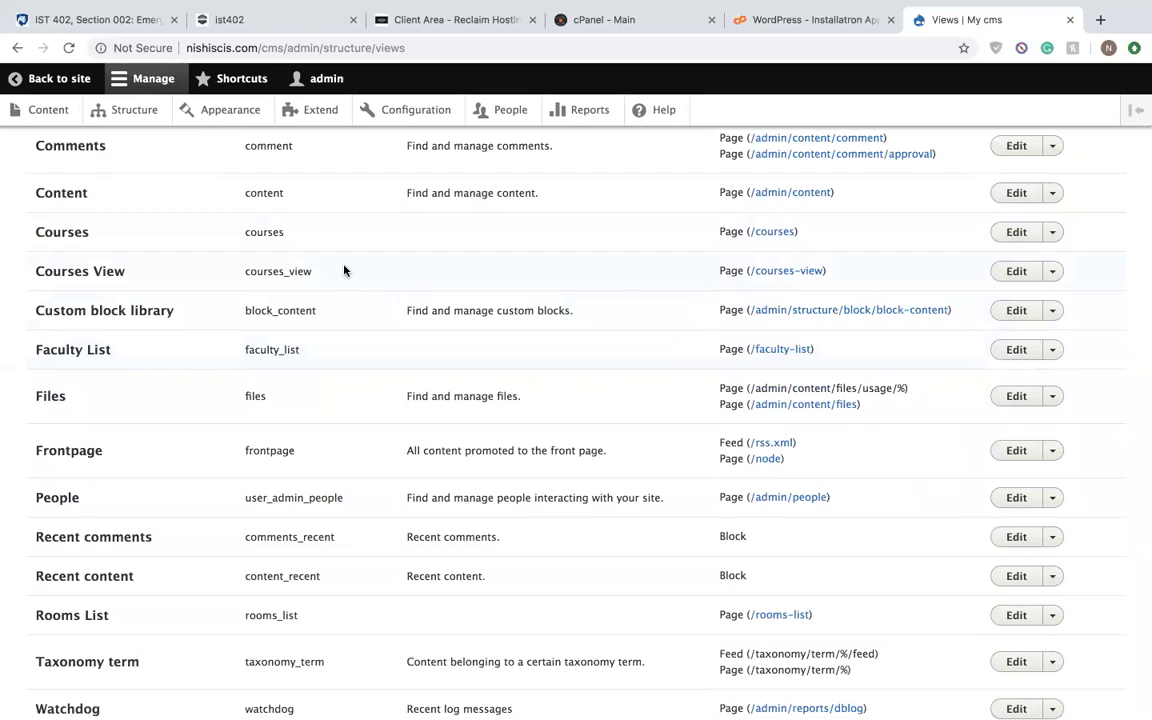
left_click(1012, 232)
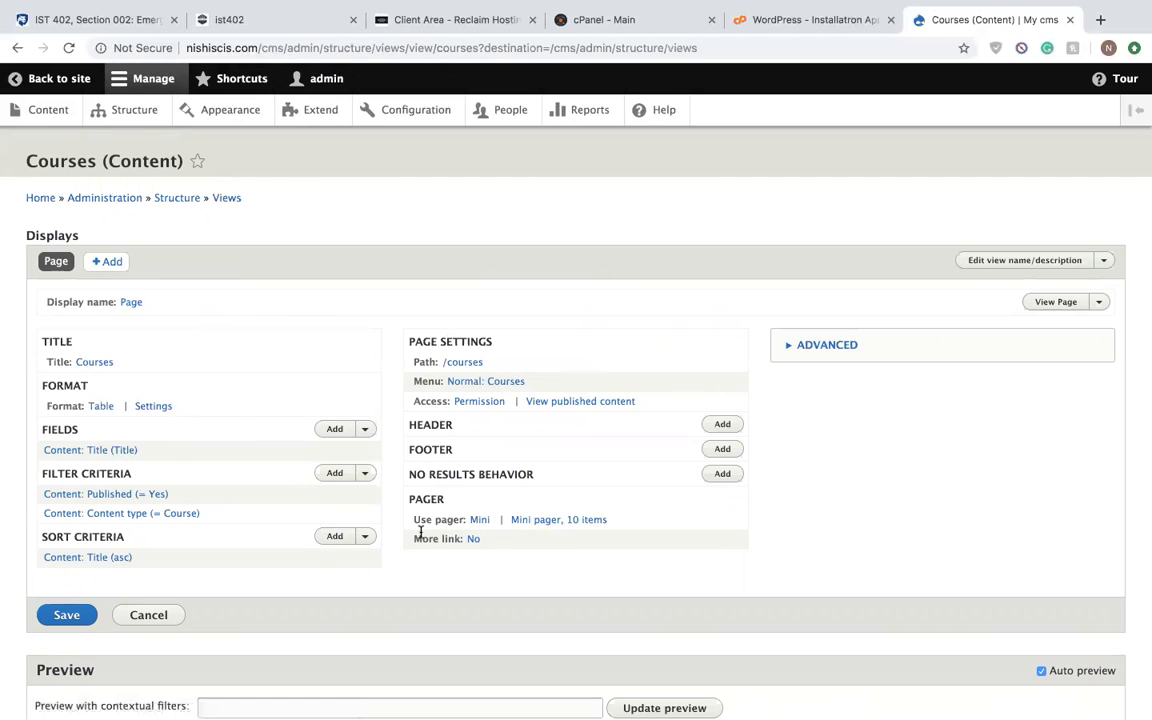
left_click(62, 616)
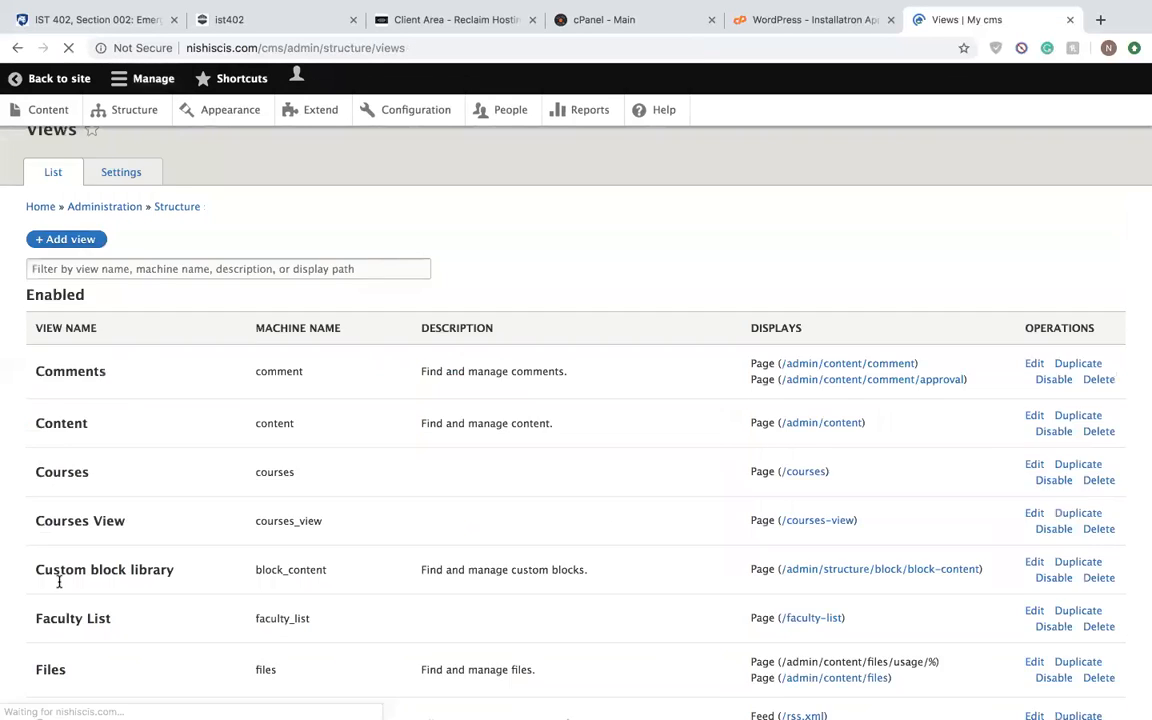
- Open the Faculty List view for editing, expand and collapse its advanced settings, and save the view
scroll(586, 530, "down", 3)
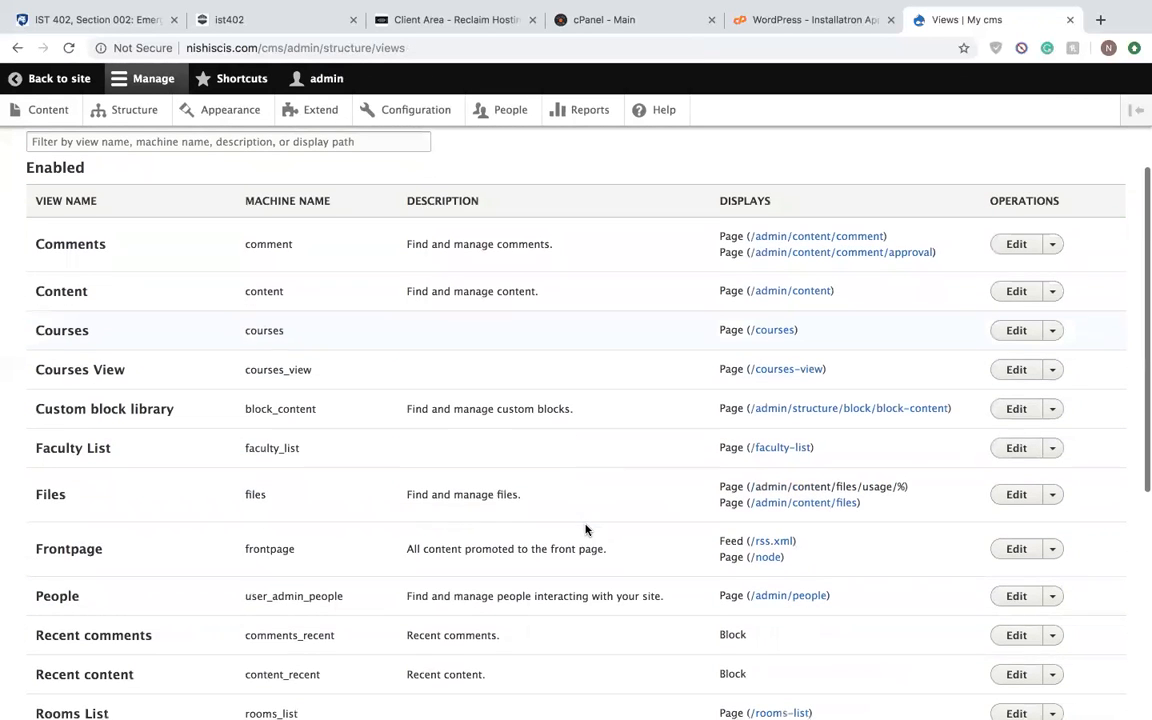
left_click(1016, 449)
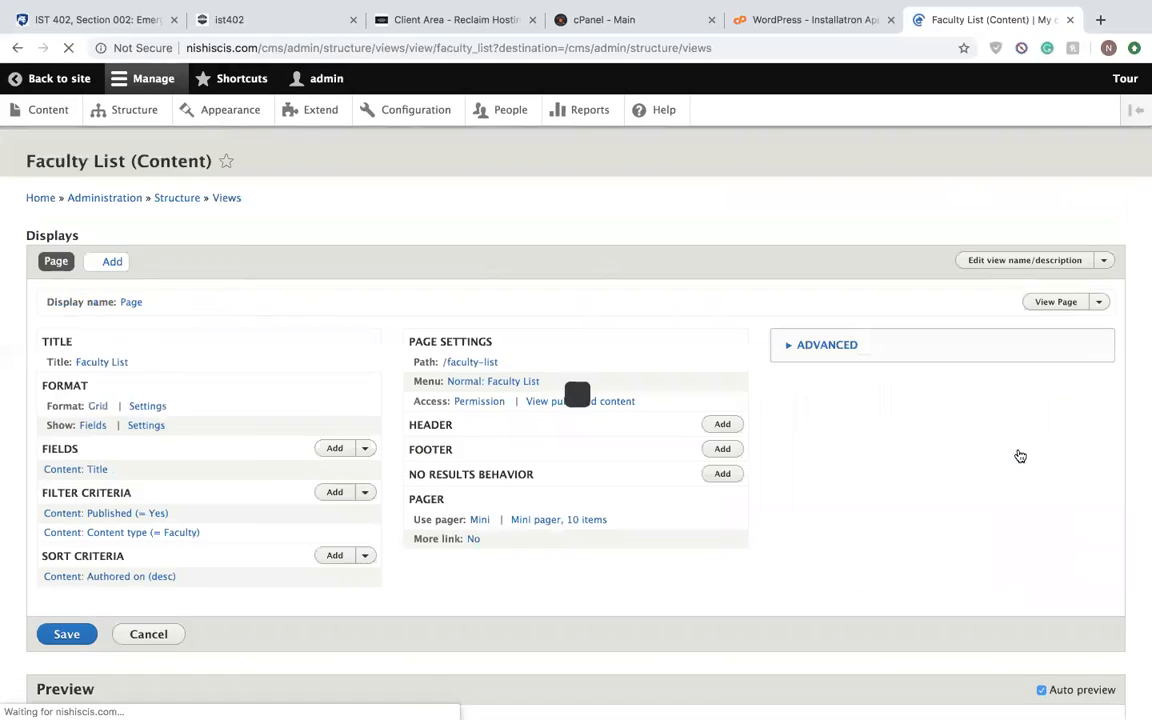
left_click(836, 347)
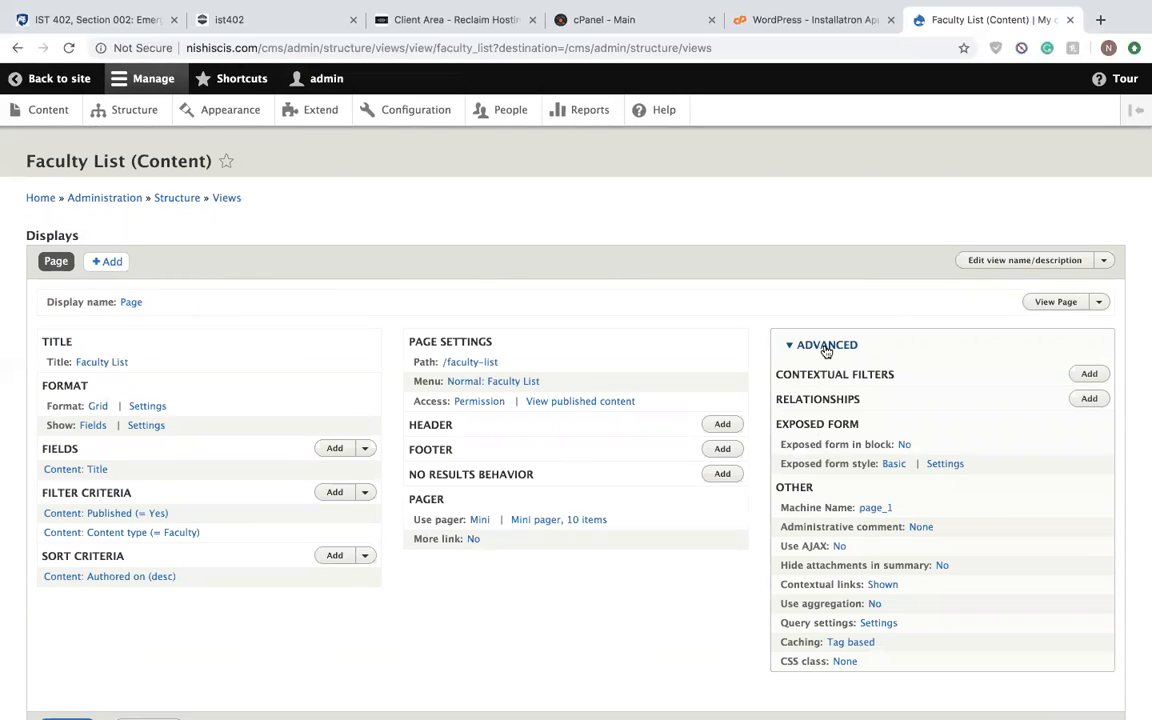
left_click(824, 346)
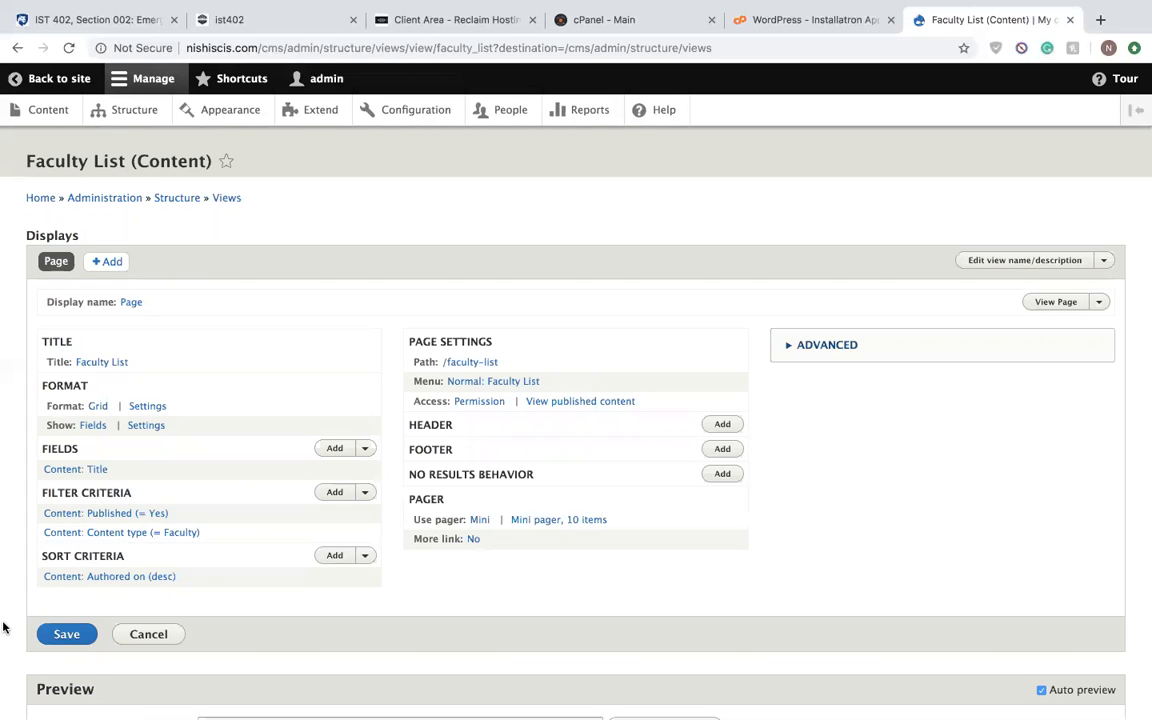
left_click(55, 638)
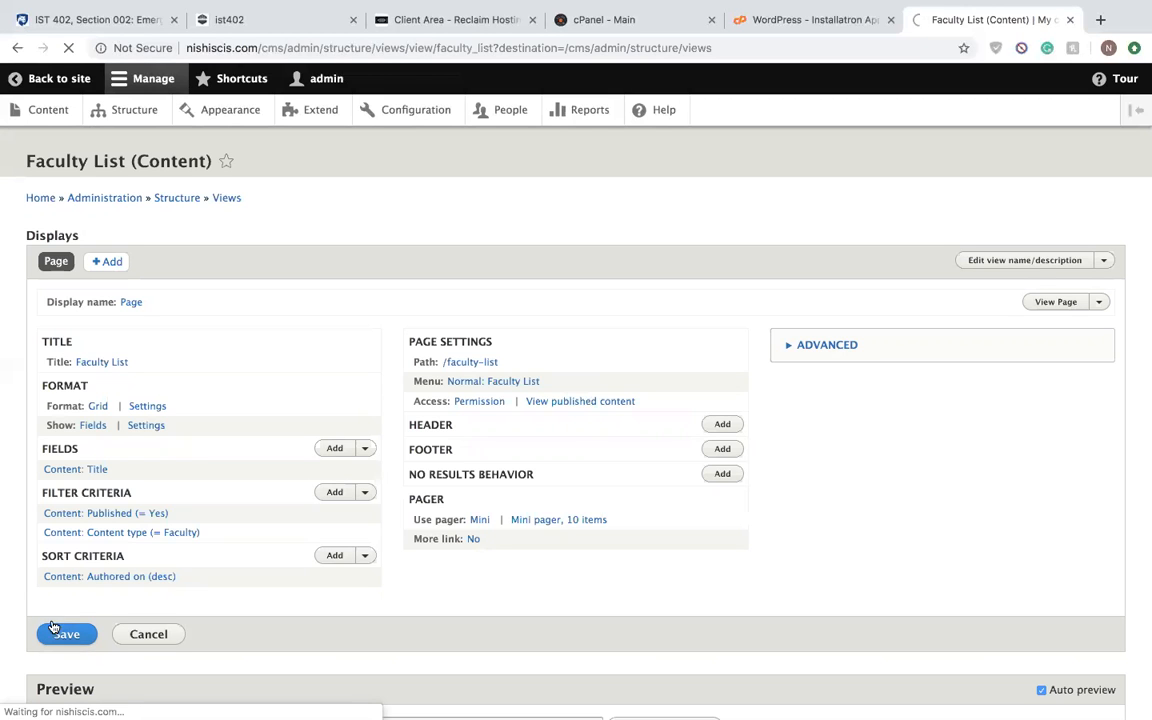
- Open the public site in a new browser tab and view the IST 230 course from the Courses list
right_click(35, 78)
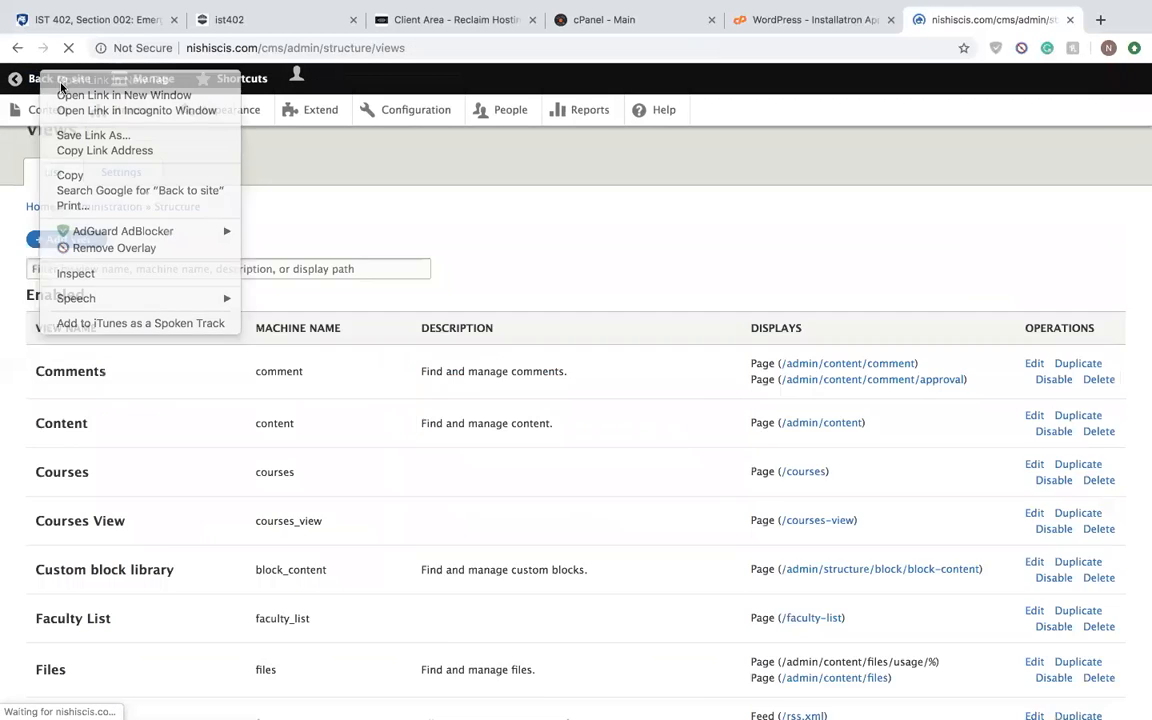
left_click(55, 80)
left_click(956, 19)
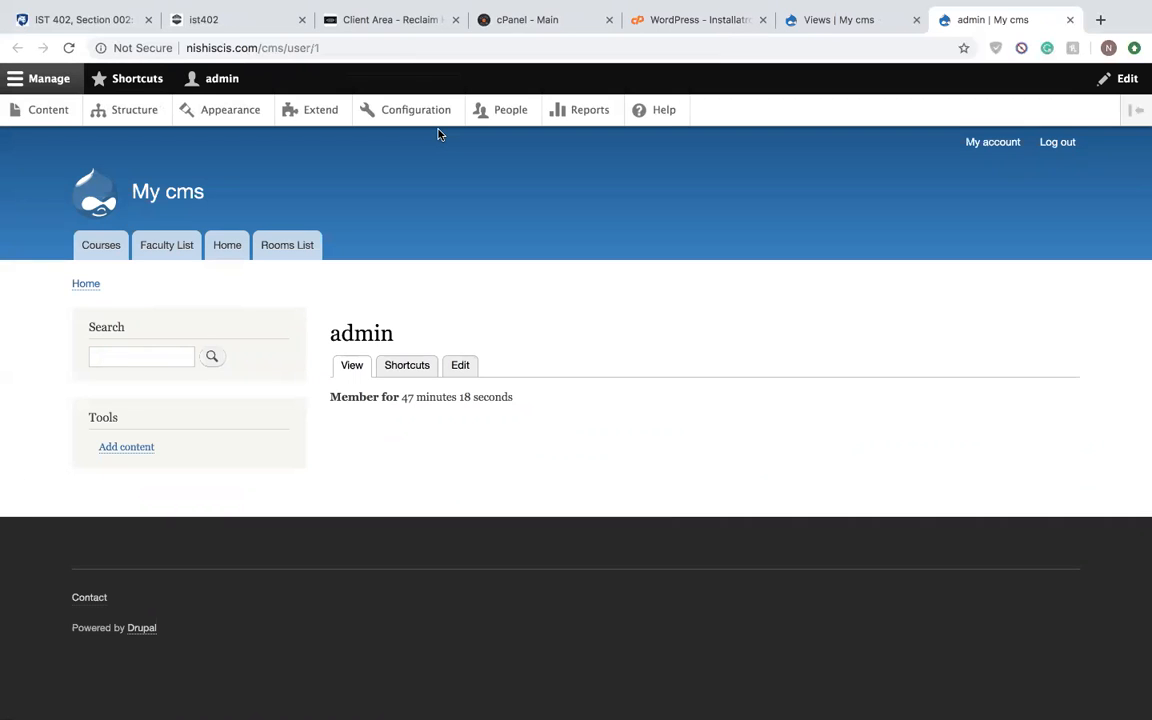
left_click(86, 249)
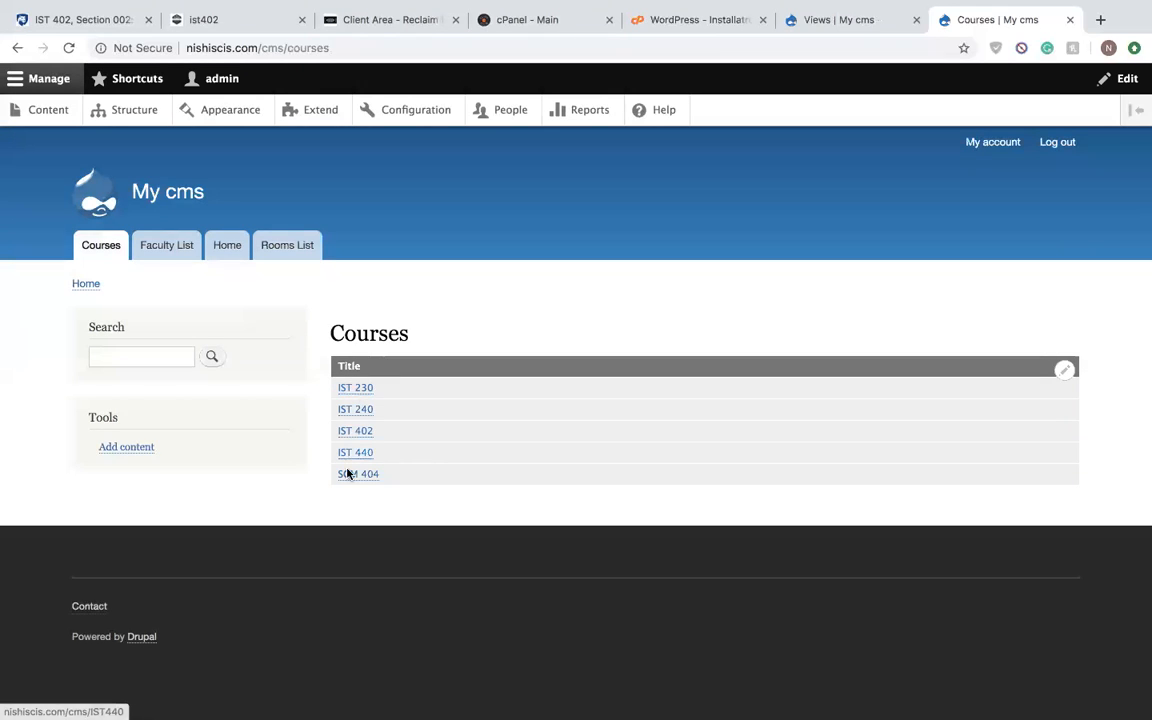
left_click(364, 393)
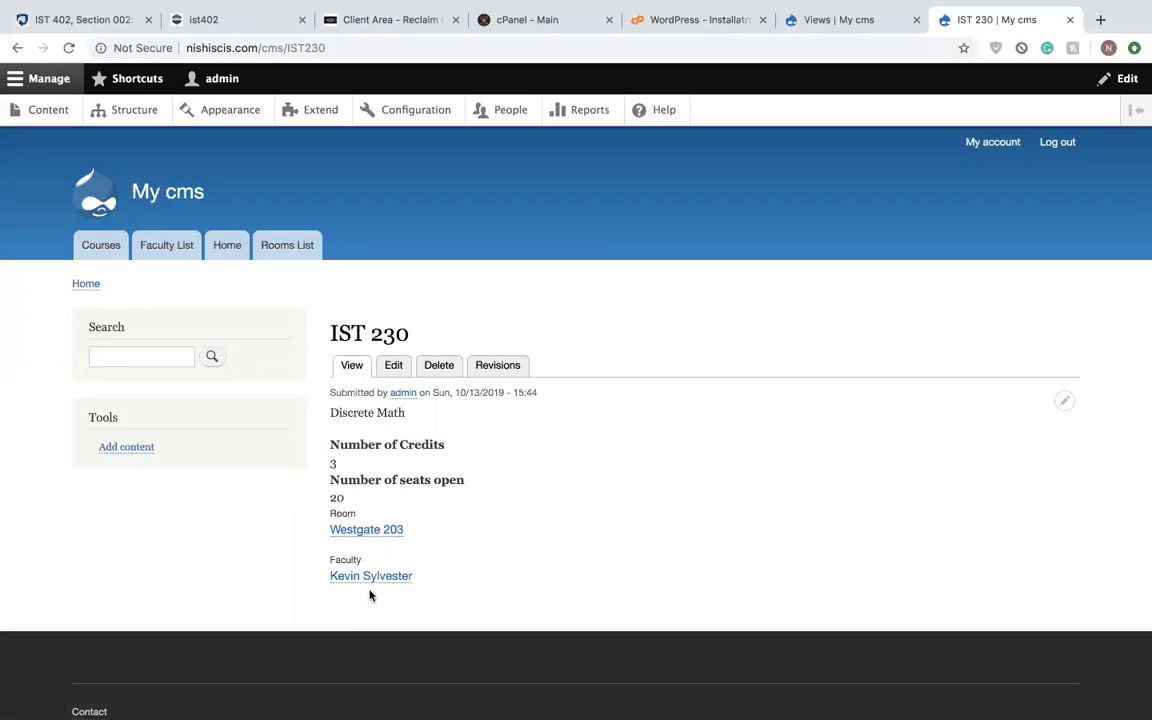
- View the faculty member's page linked from IST 230 and the Westgate 209 room from the Rooms List
left_click(400, 580)
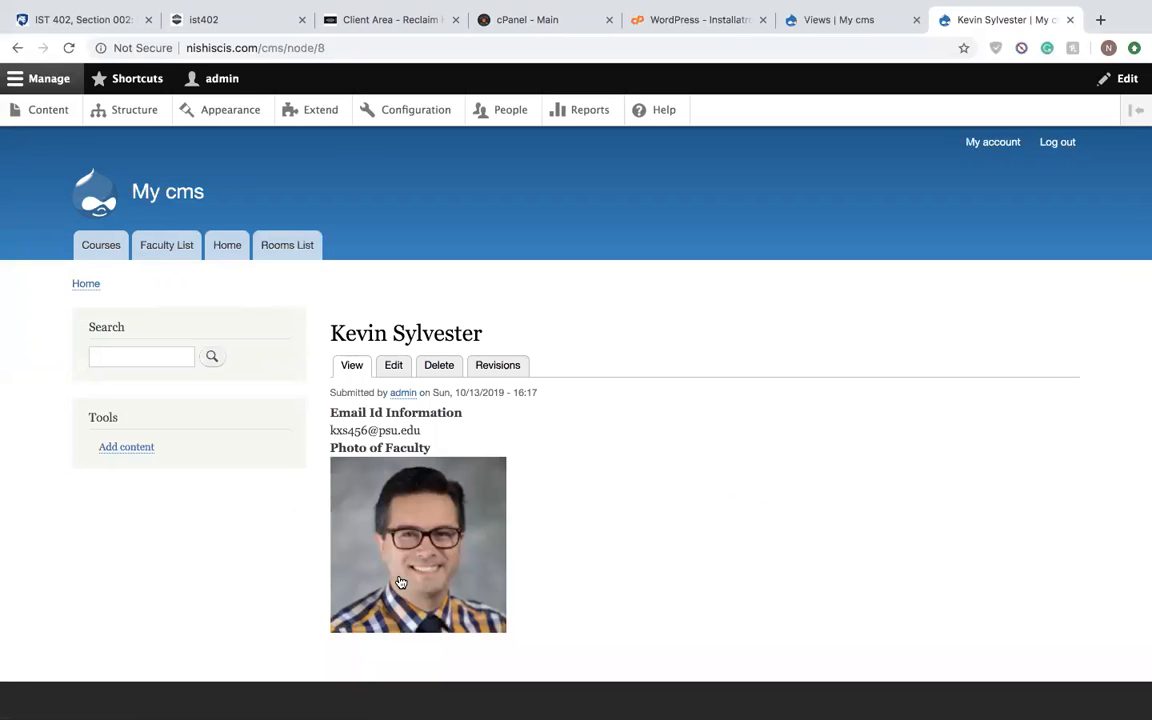
scroll(357, 387, "down", 2)
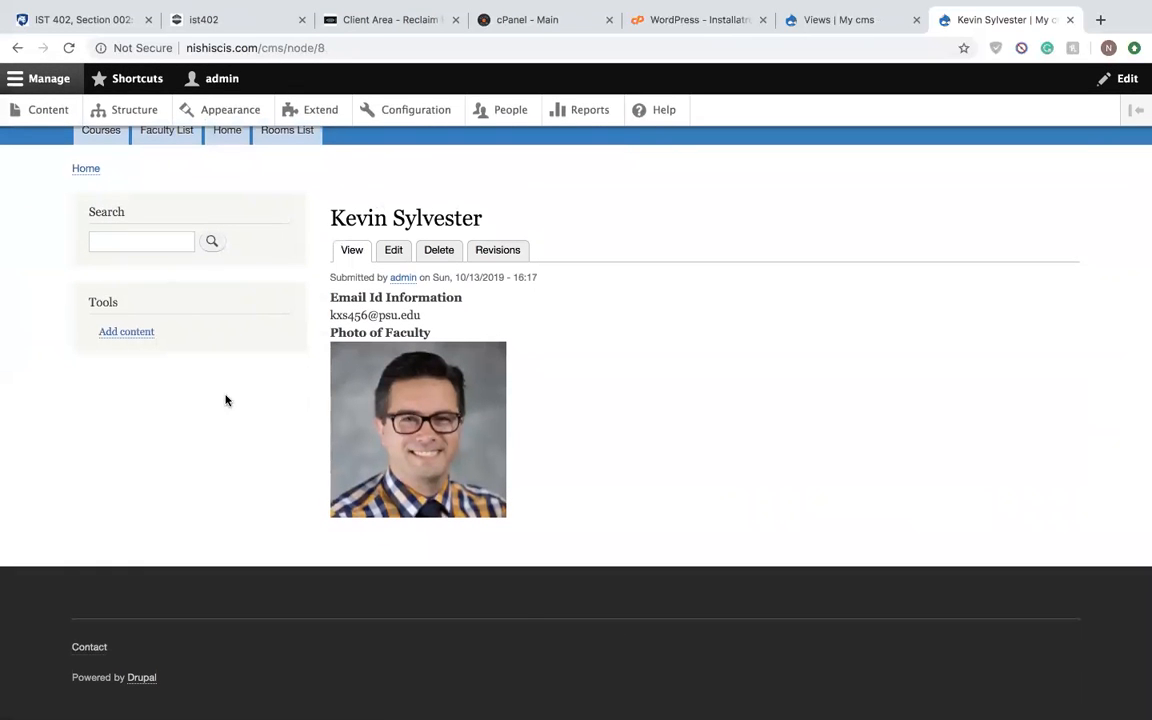
scroll(449, 318, "up", 2)
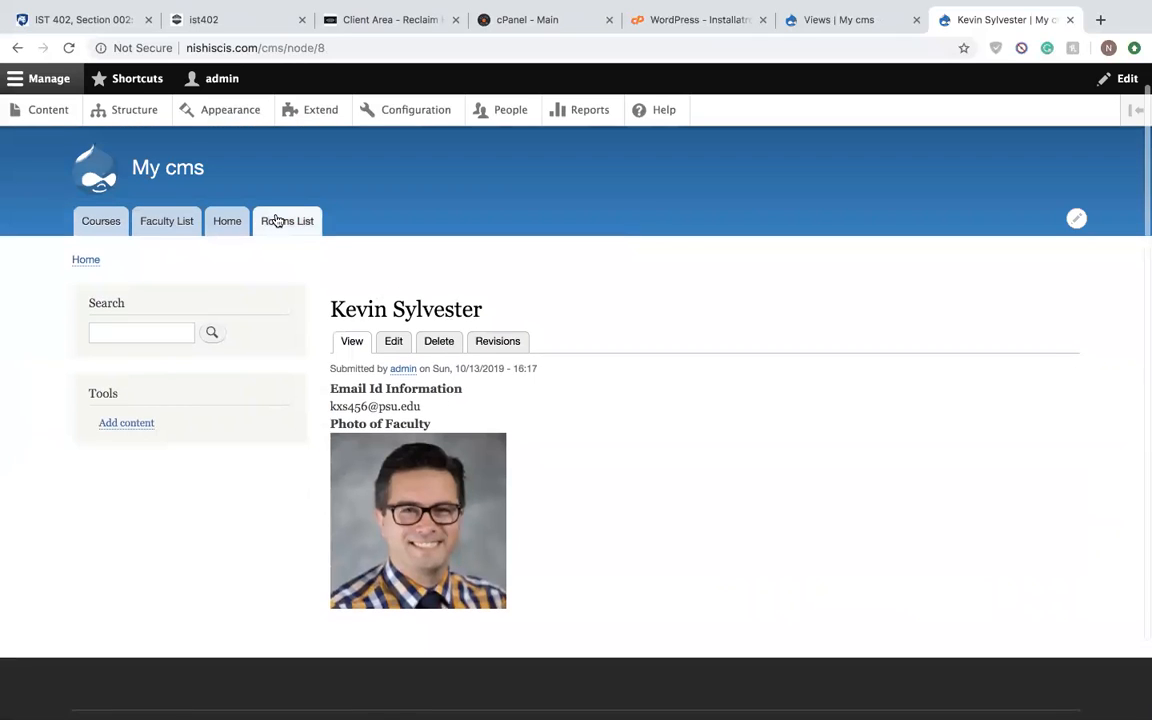
left_click(276, 221)
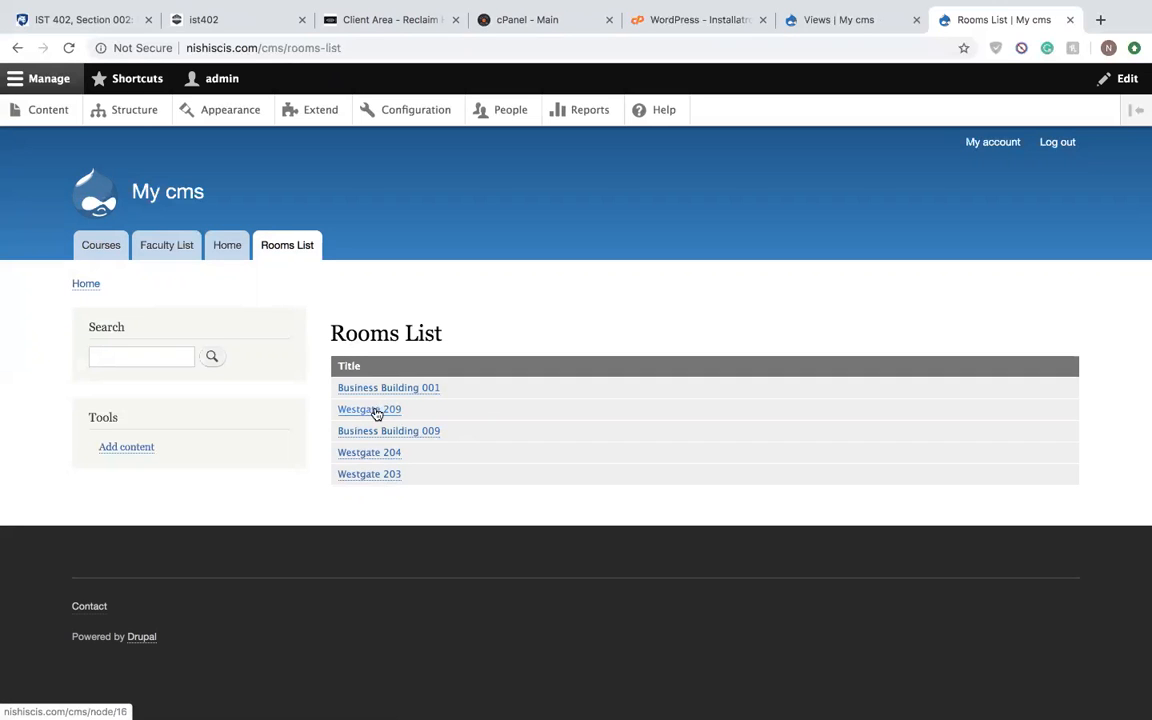
left_click(384, 413)
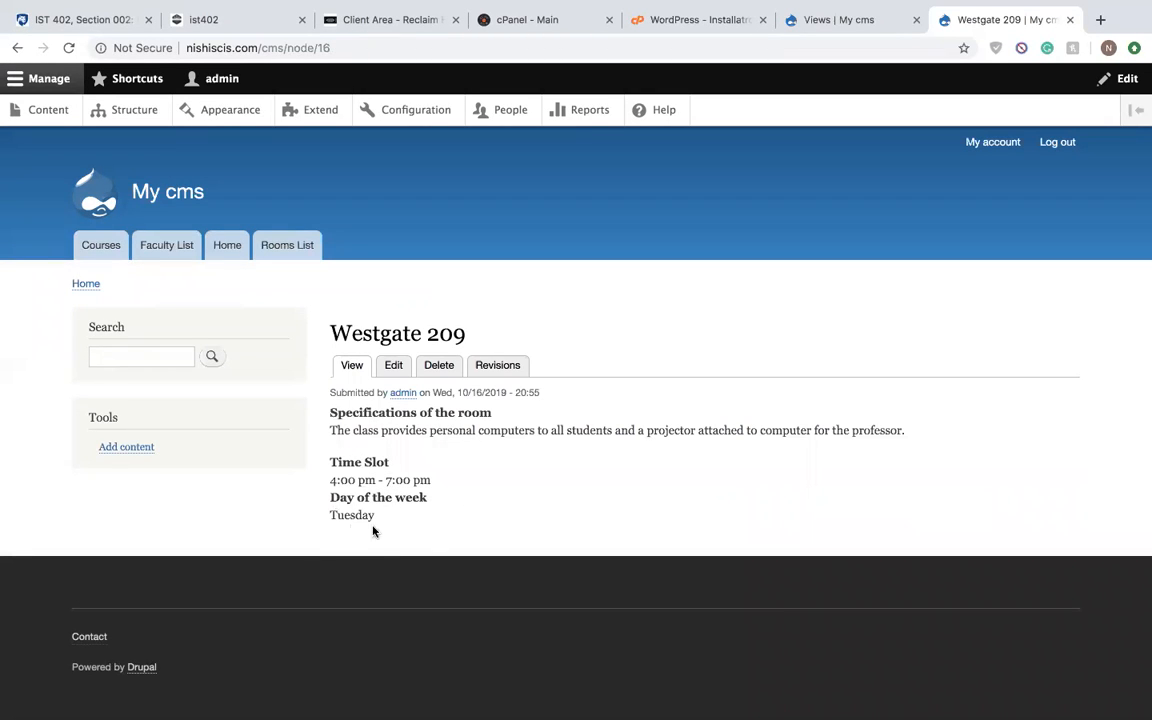
- Open the Lab 07 Drupal article from the Home page and read through its reasons why Drupal suits big organizations
left_click(211, 256)
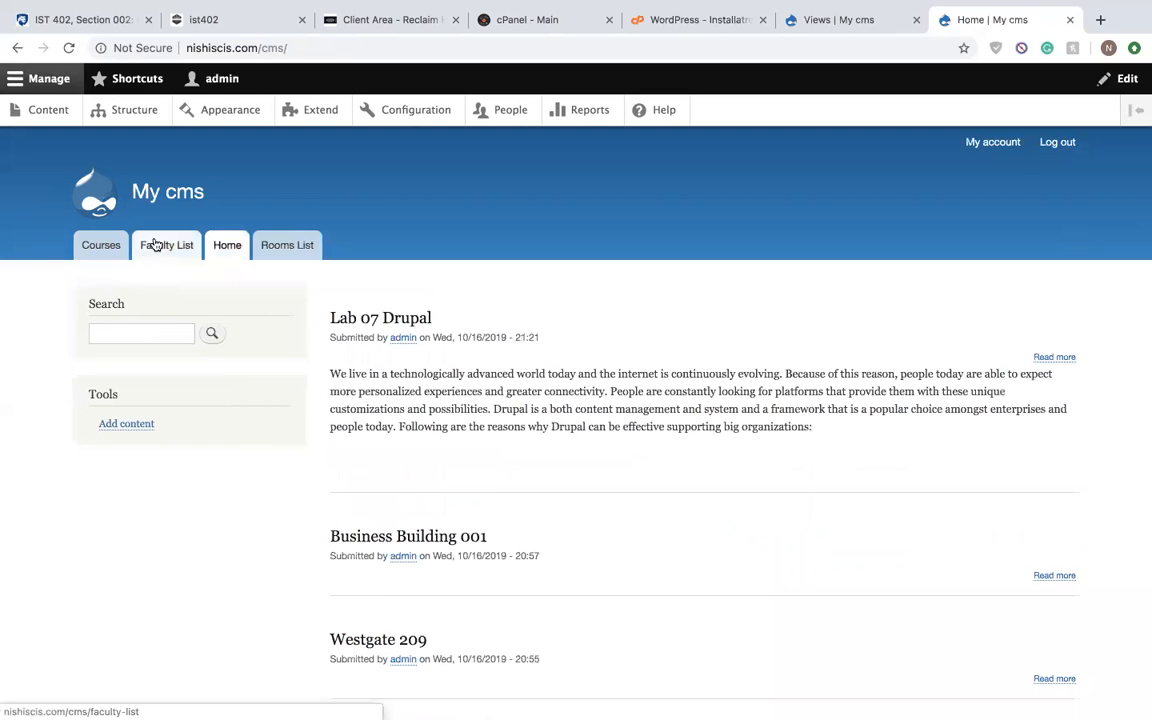
left_click(411, 324)
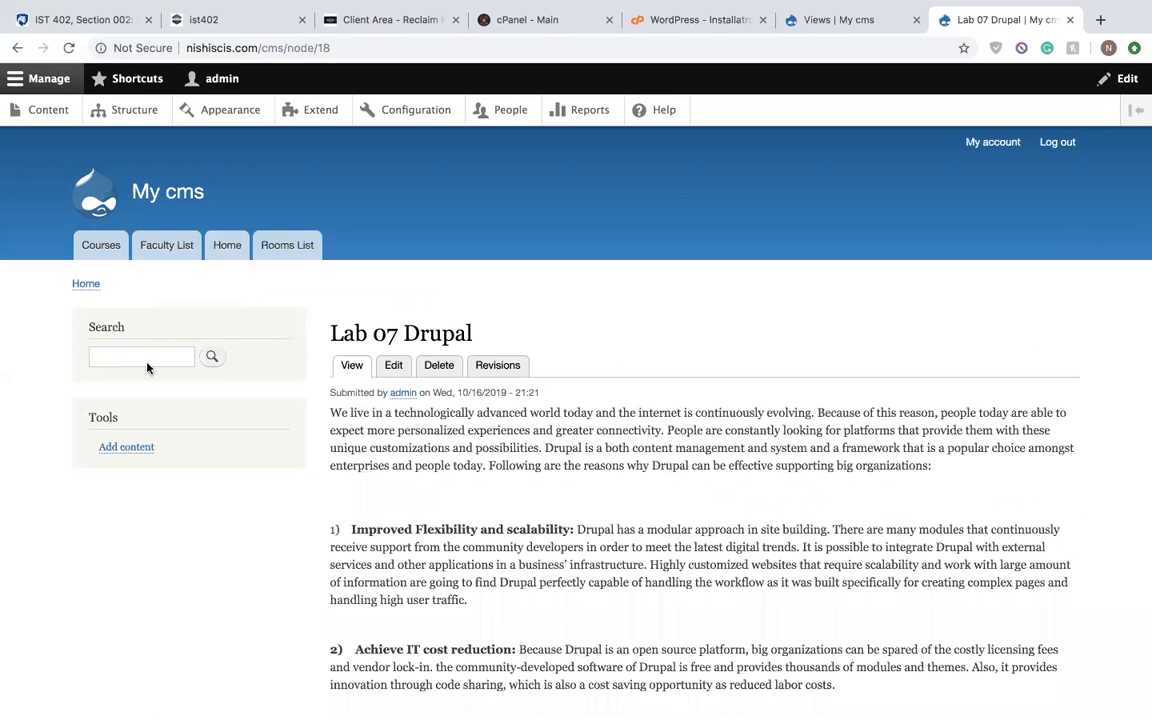
scroll(440, 475, "down", 5)
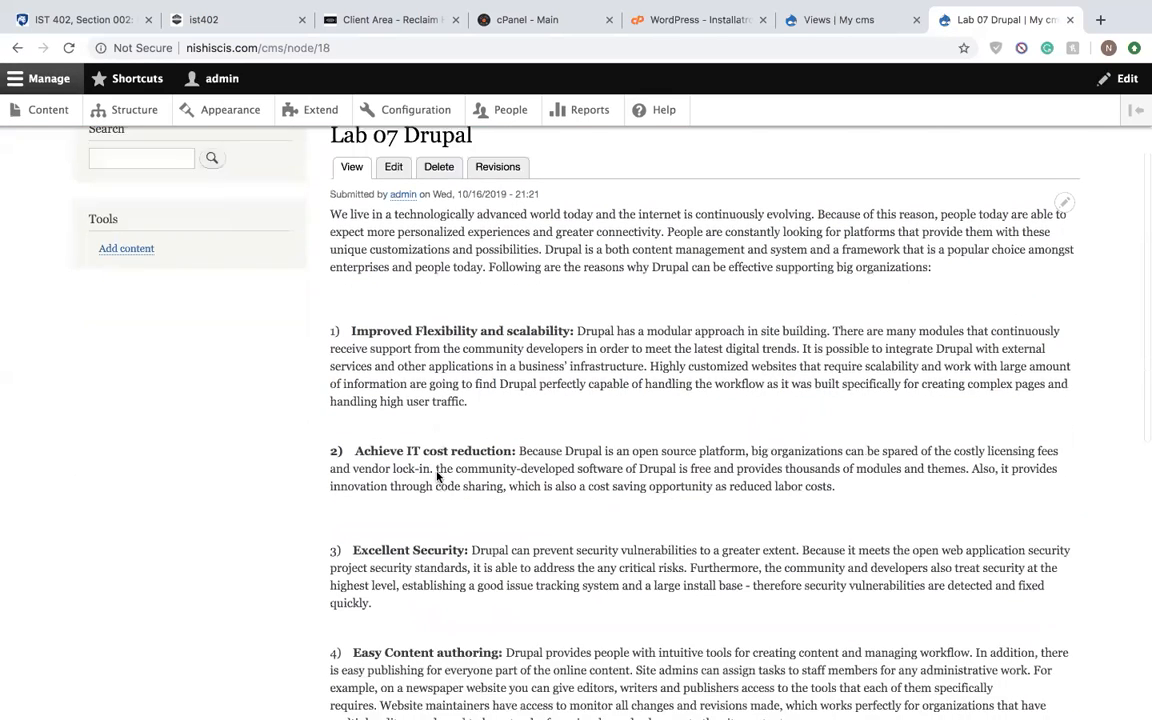
scroll(437, 475, "down", 4)
scroll(436, 477, "up", 5)
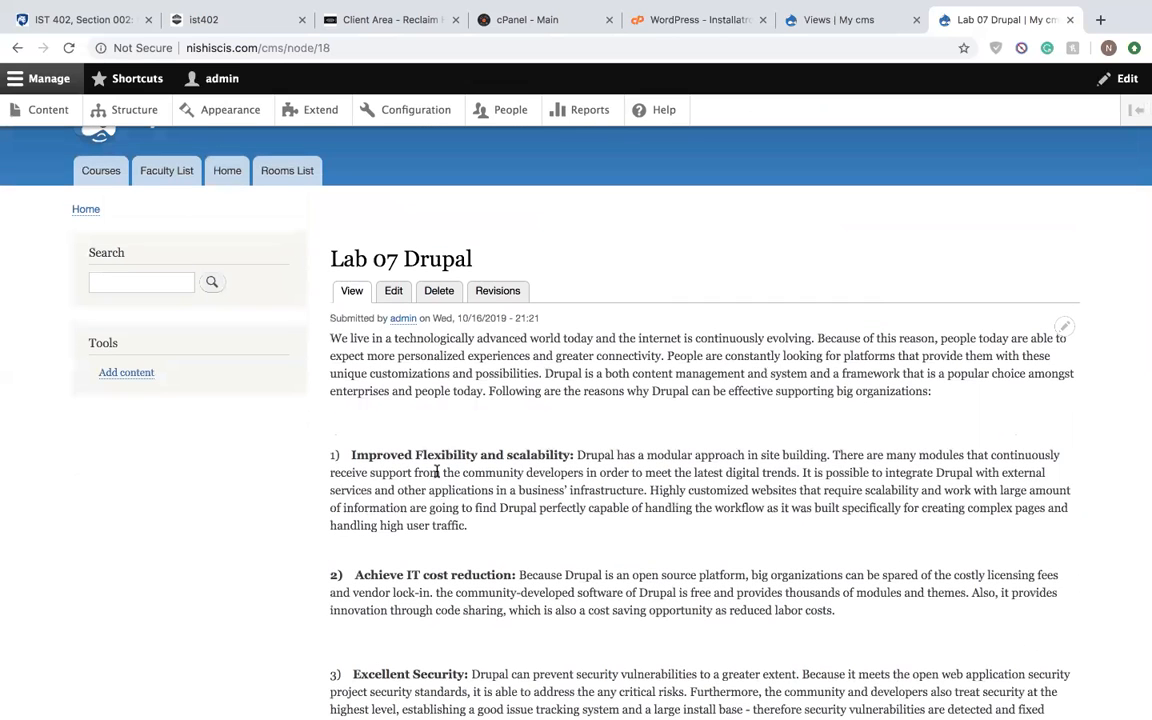
scroll(504, 445, "up", 2)
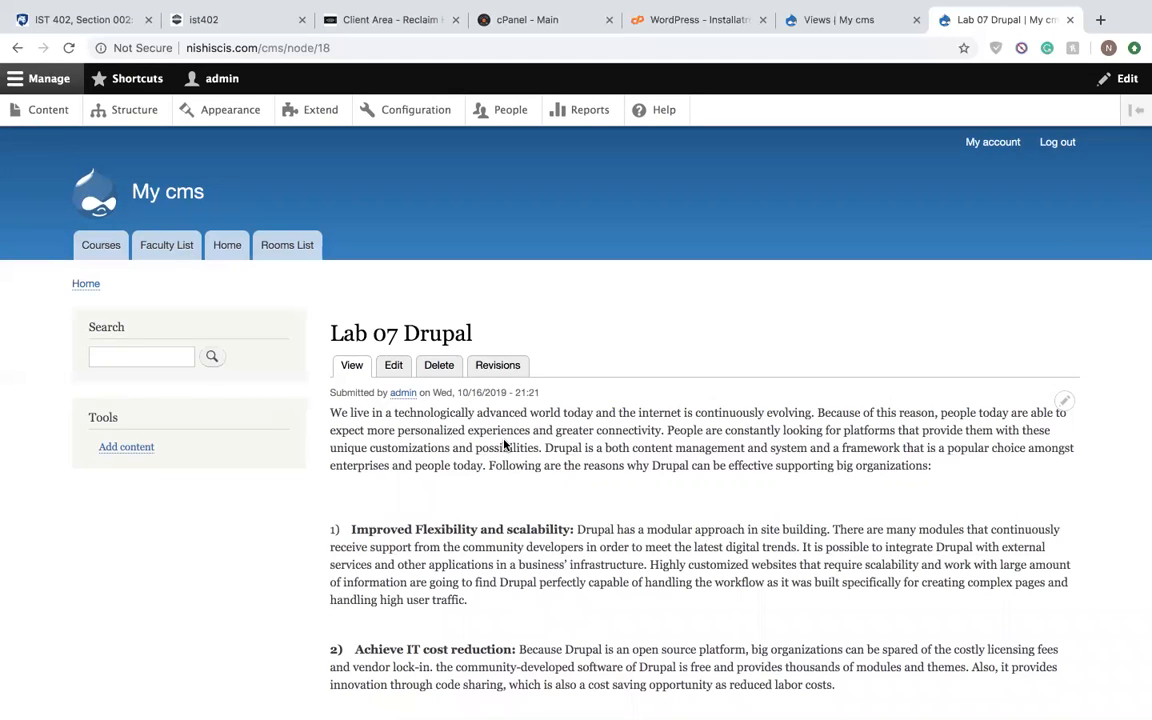
scroll(504, 444, "down", 2)
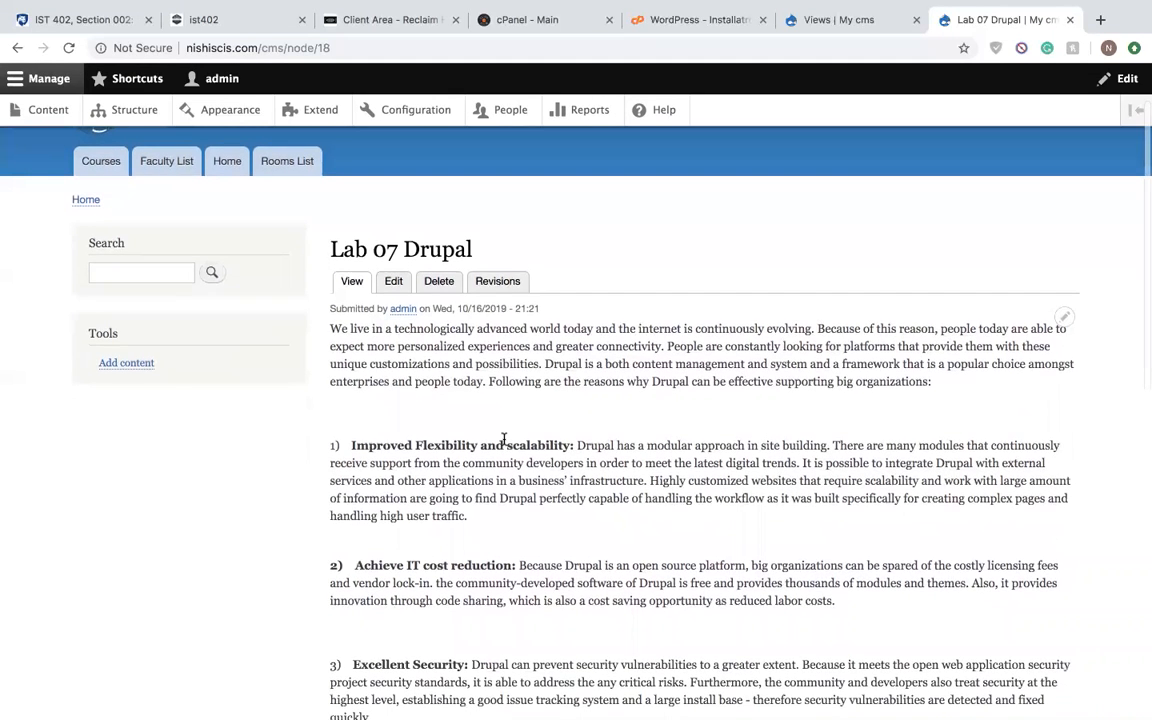
scroll(504, 440, "down", 2)
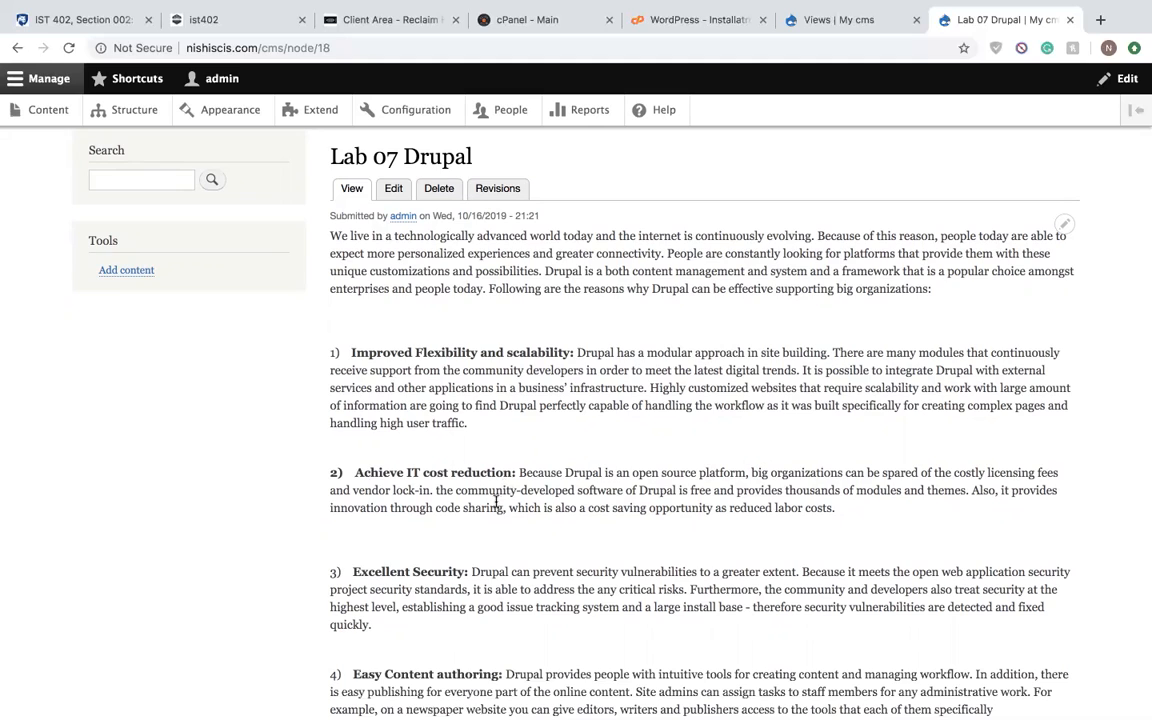
scroll(495, 493, "down", 3)
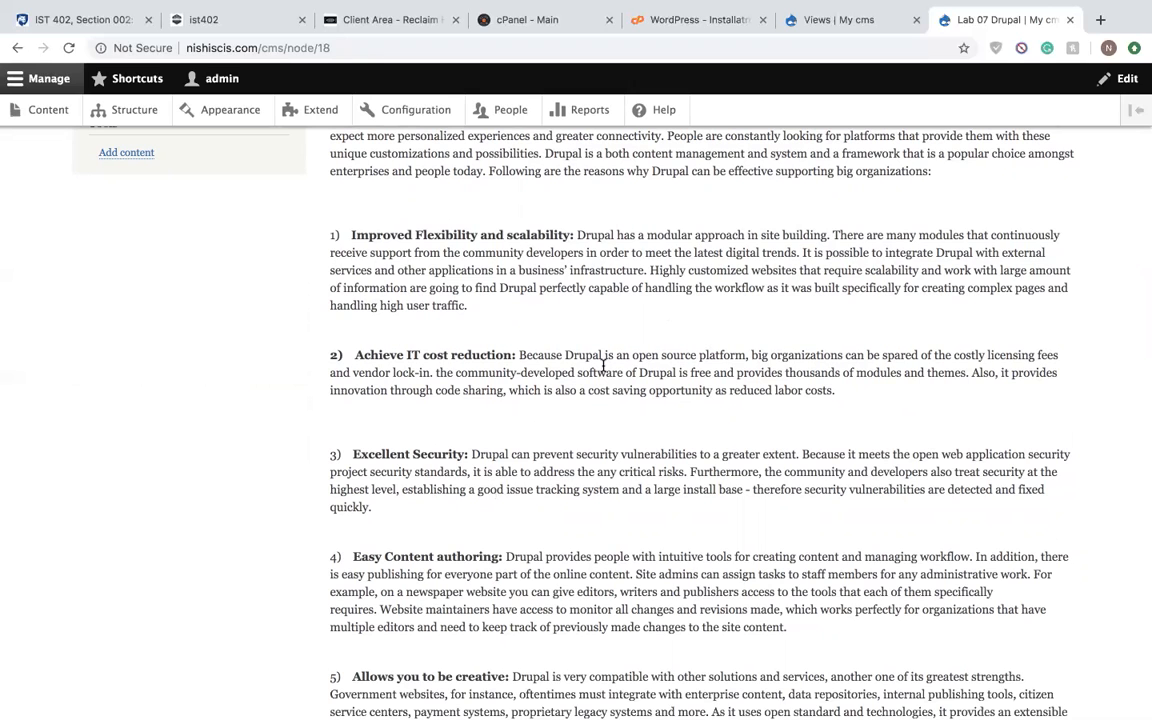
scroll(599, 365, "up", 7)
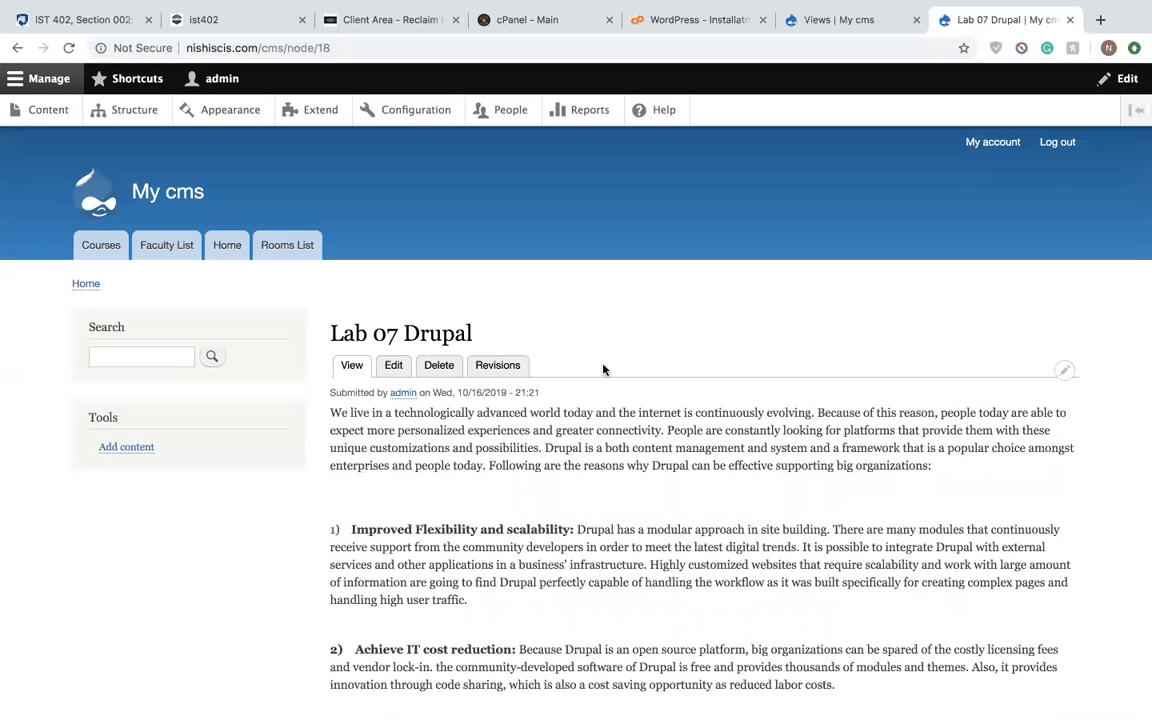